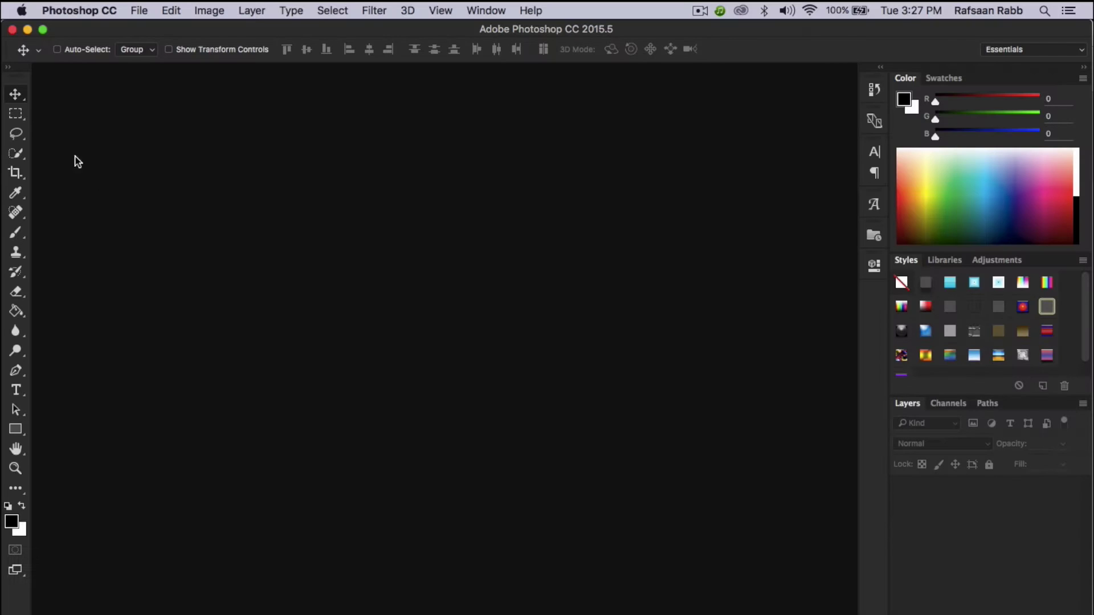
Step: Create a new 1920×1080 document with a black background
left_click(139, 11)
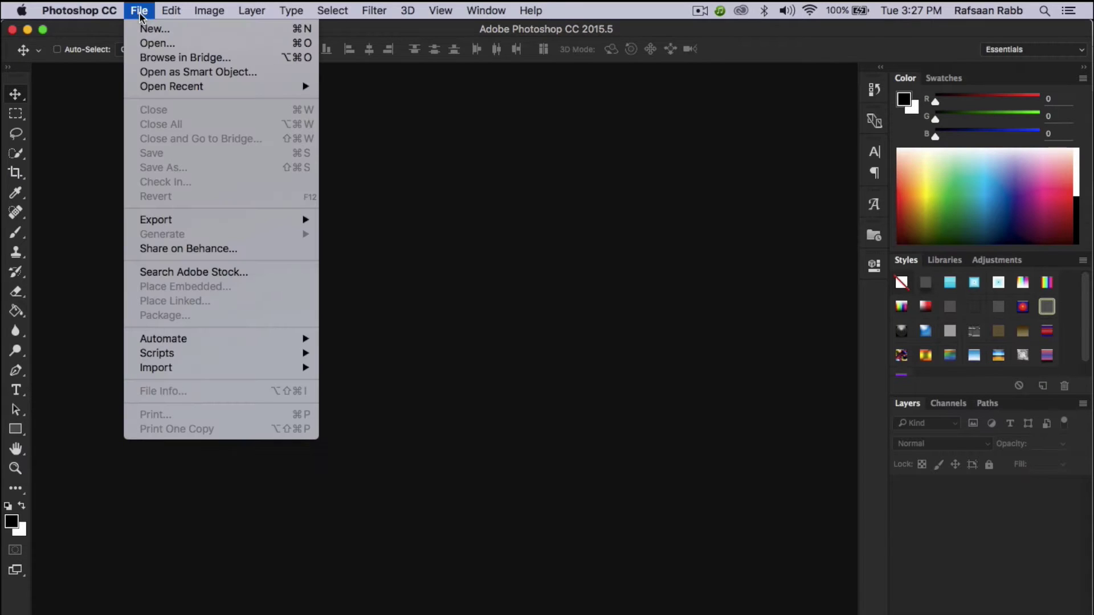
left_click(146, 29)
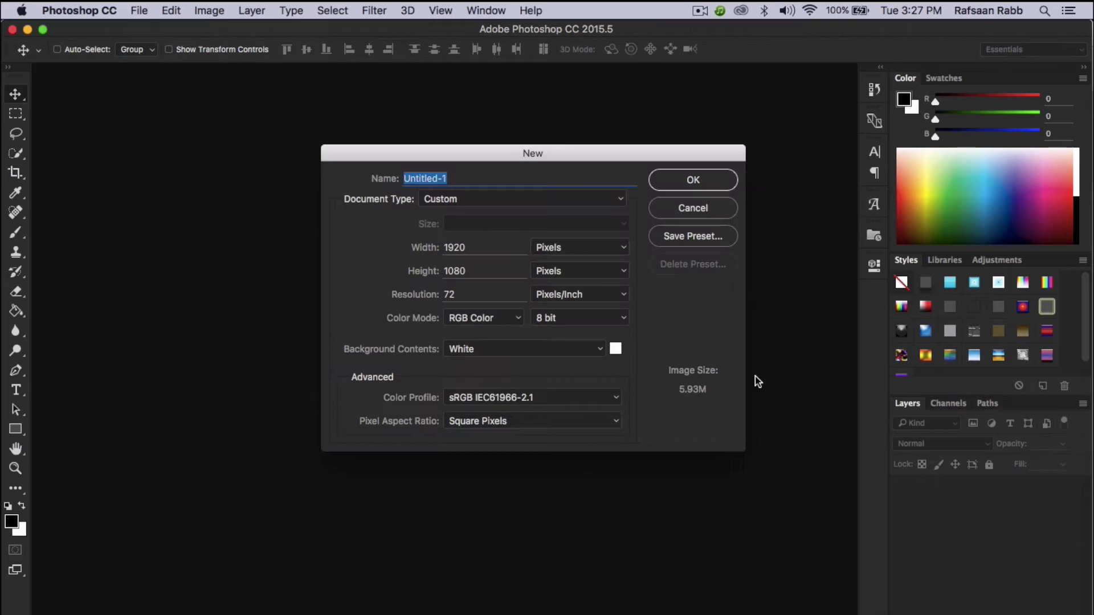
left_click(694, 181)
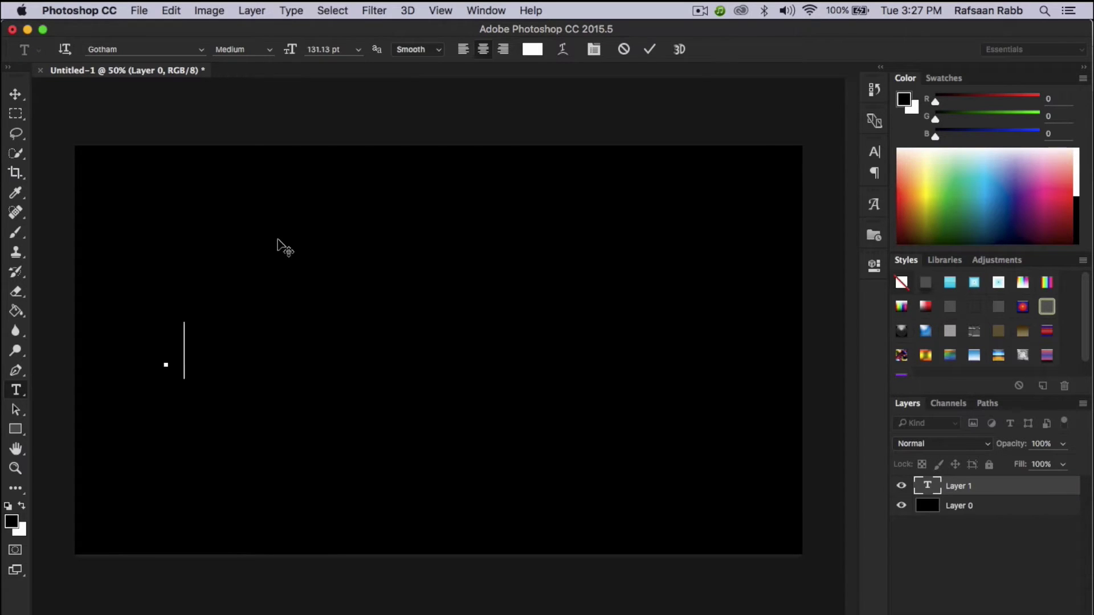
Step: Type the letters S, U, I and C, each as its own white text layer
type("S")
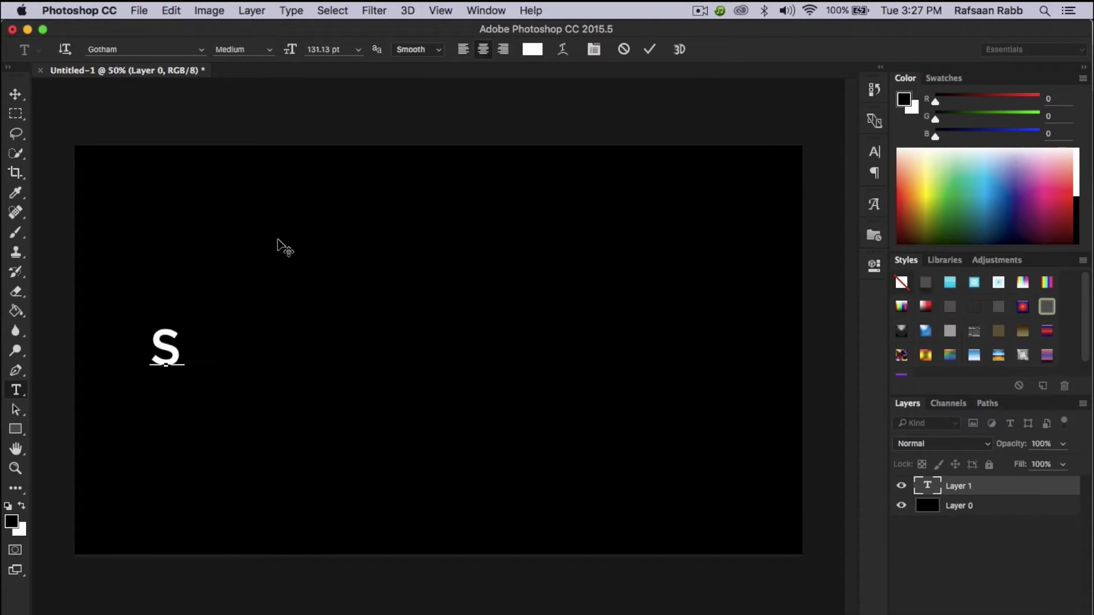
left_click(650, 50)
left_click(223, 361)
type("U")
key("super+Return")
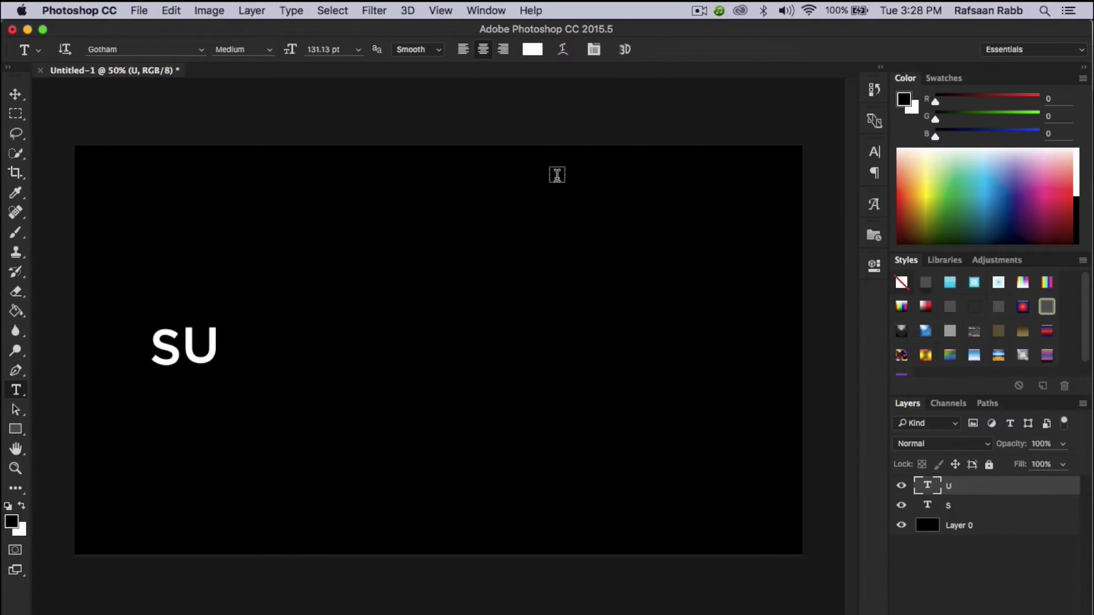
left_click(251, 341)
type("I")
key("super+Return")
left_click(310, 341)
type("C")
key("super+Return")
Step: Add the remaining letters I, D and E as separate text layers
left_click(419, 338)
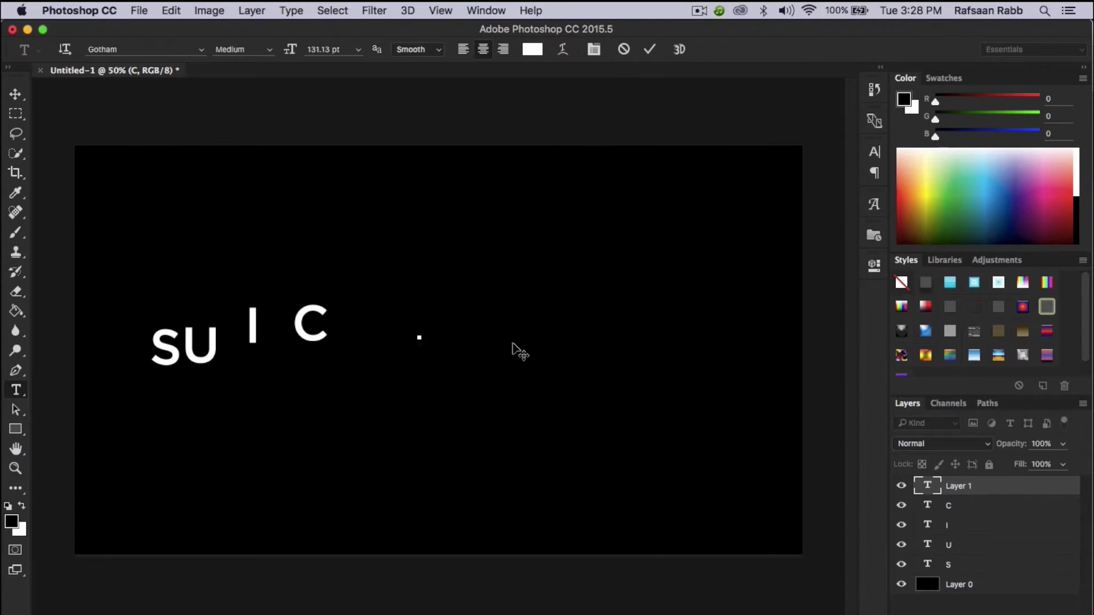
type("I")
key("super+Return")
left_click(497, 334)
type("D")
key("super+Return")
left_click(577, 358)
type("E")
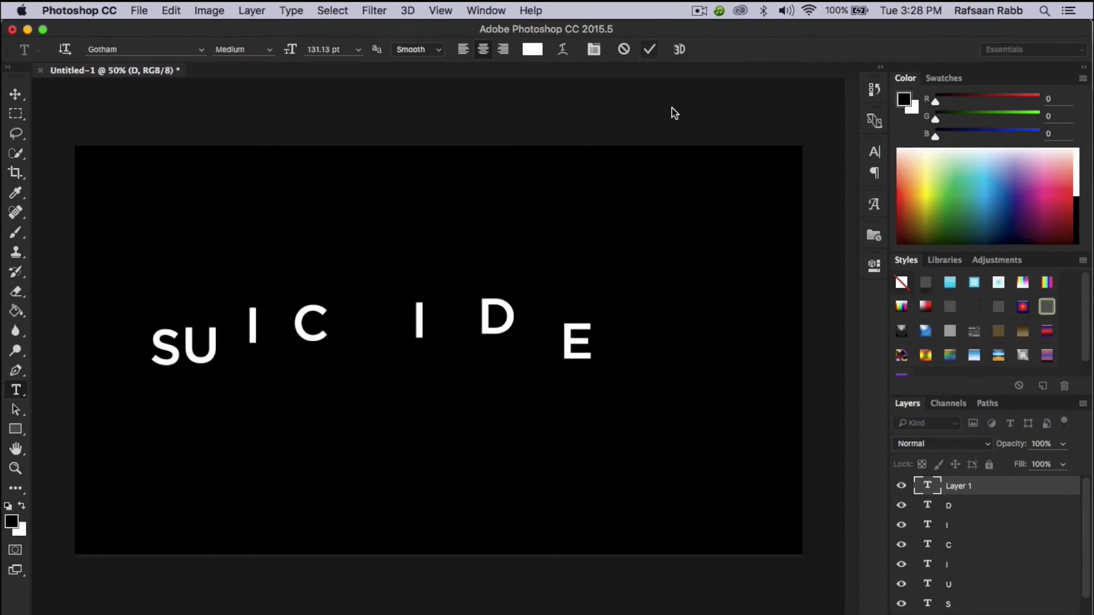
key("super+Return")
Step: Move the I, C, I, D and E letters into a row reading SUICIDE
key("v")
left_click_drag(198, 275, 259, 195)
left_click(966, 536)
left_click_drag(321, 335, 275, 359)
left_click(945, 517)
left_click_drag(450, 299, 332, 329)
key("alt+bracketright")
left_click_drag(611, 371, 460, 382)
key("alt+bracketright")
left_click_drag(669, 386, 459, 342)
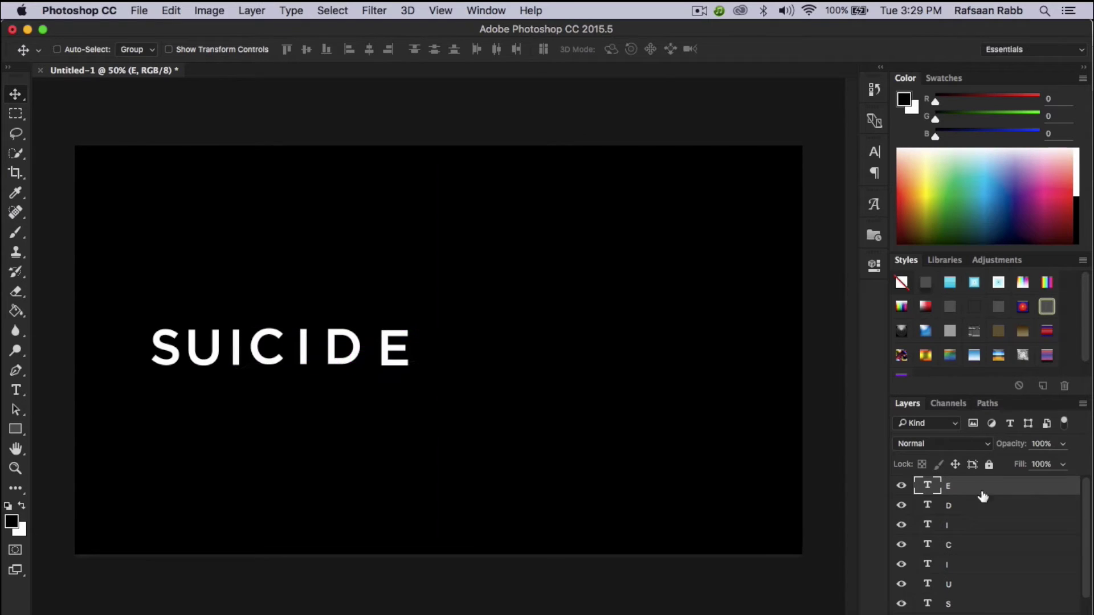
key("shift+Left")
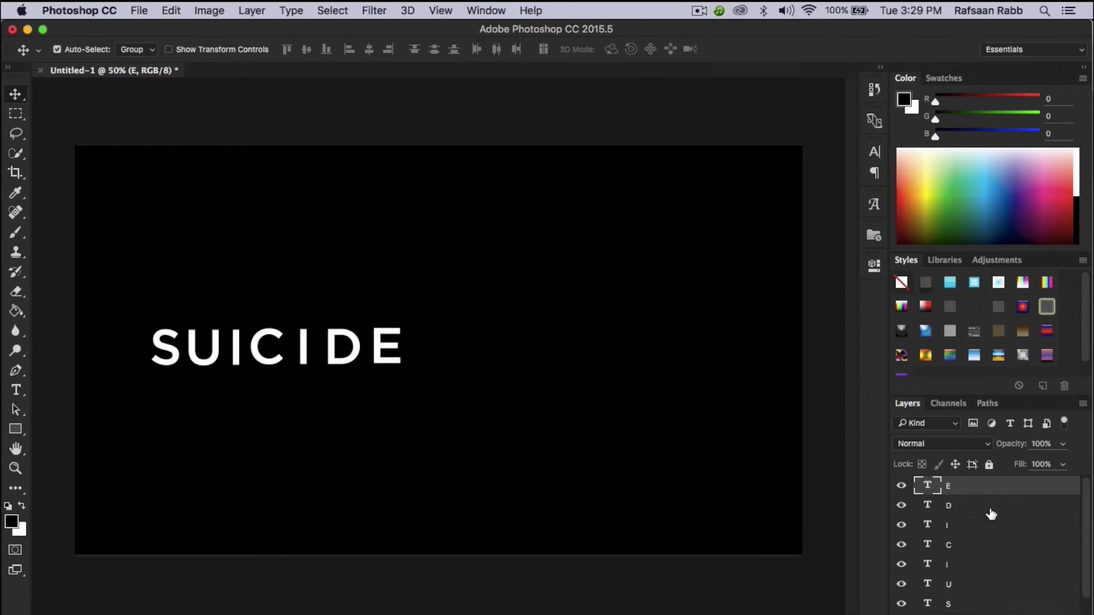
Step: Select all seven letter layers, scale them to about 178%, and centre the word
left_click(989, 510, "shift")
left_click(983, 546, "shift")
left_click(978, 565, "shift")
left_click(978, 587, "shift")
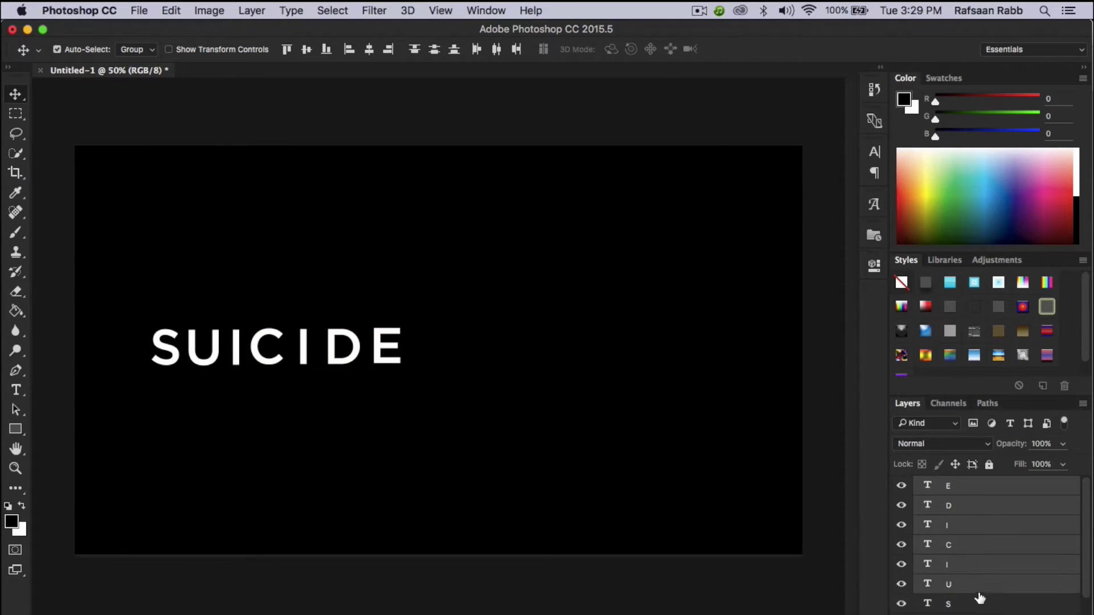
left_click(980, 597, "shift")
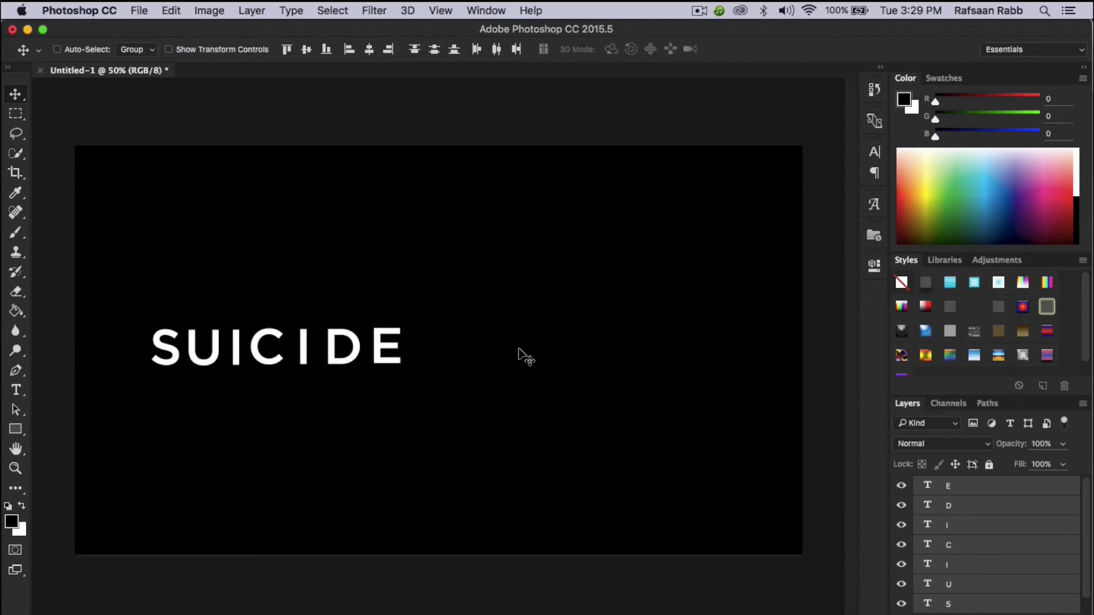
key("super+t")
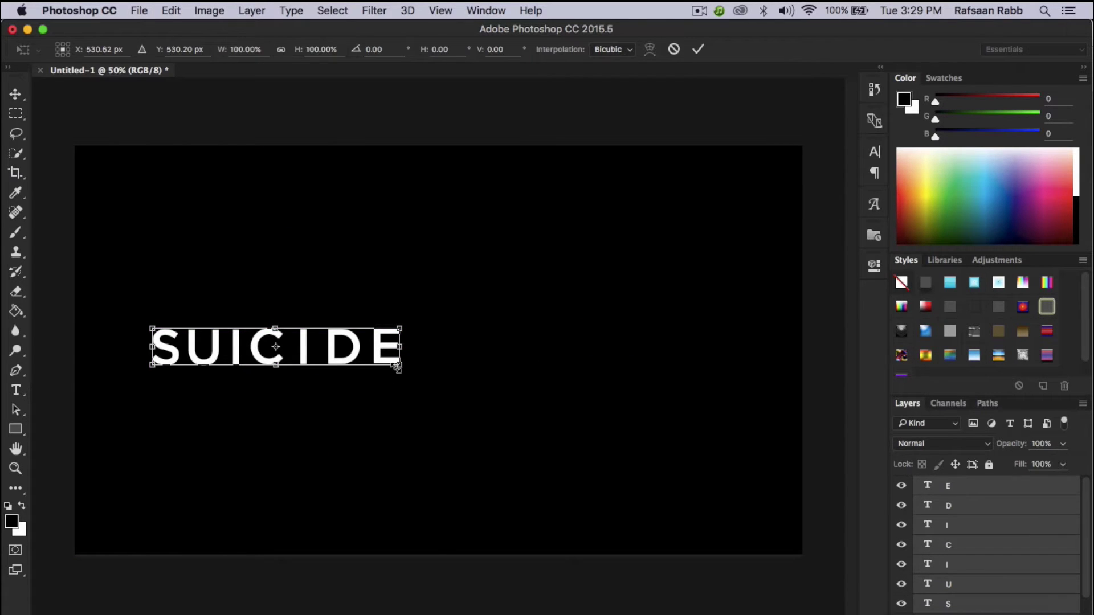
left_click_drag(397, 367, 488, 398)
left_click_drag(391, 347, 549, 351)
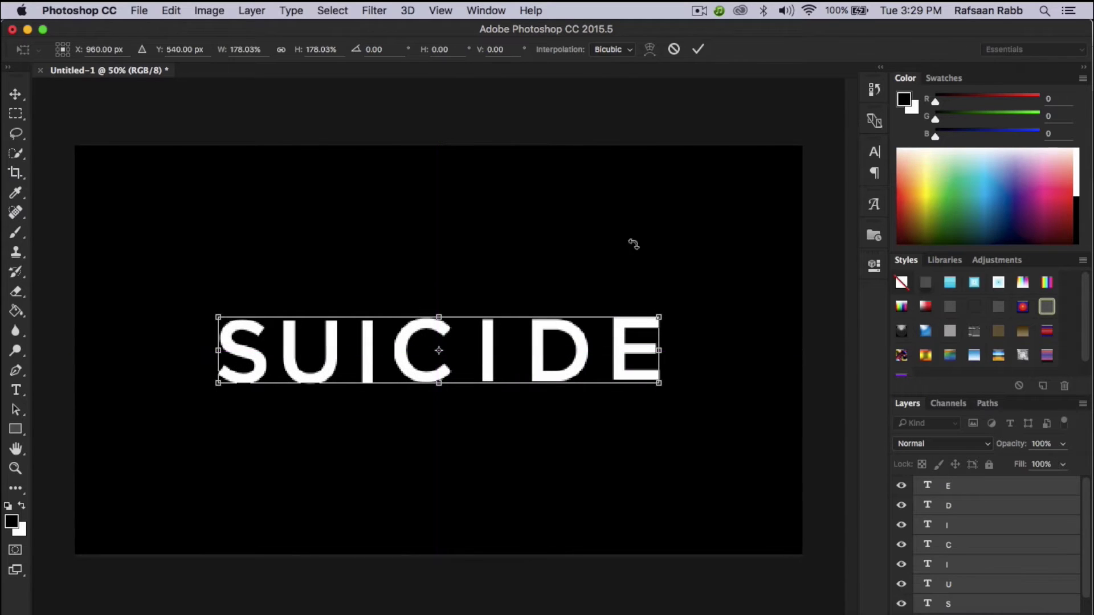
left_click(695, 50)
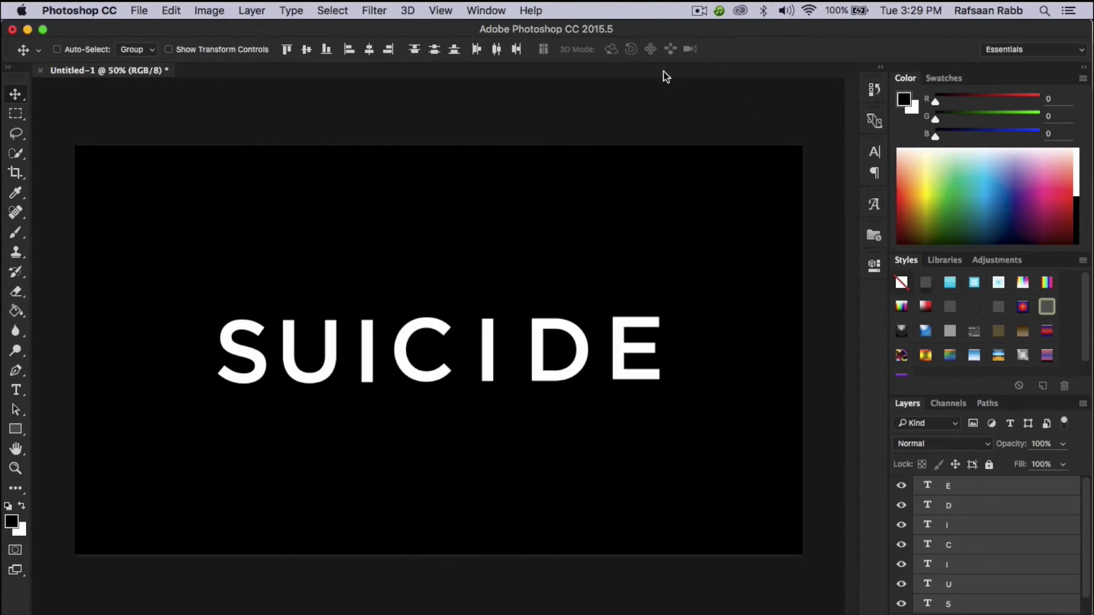
Step: Extrude the S letter into a 3D layer, accepting the switch to the 3D workspace
left_click(972, 601)
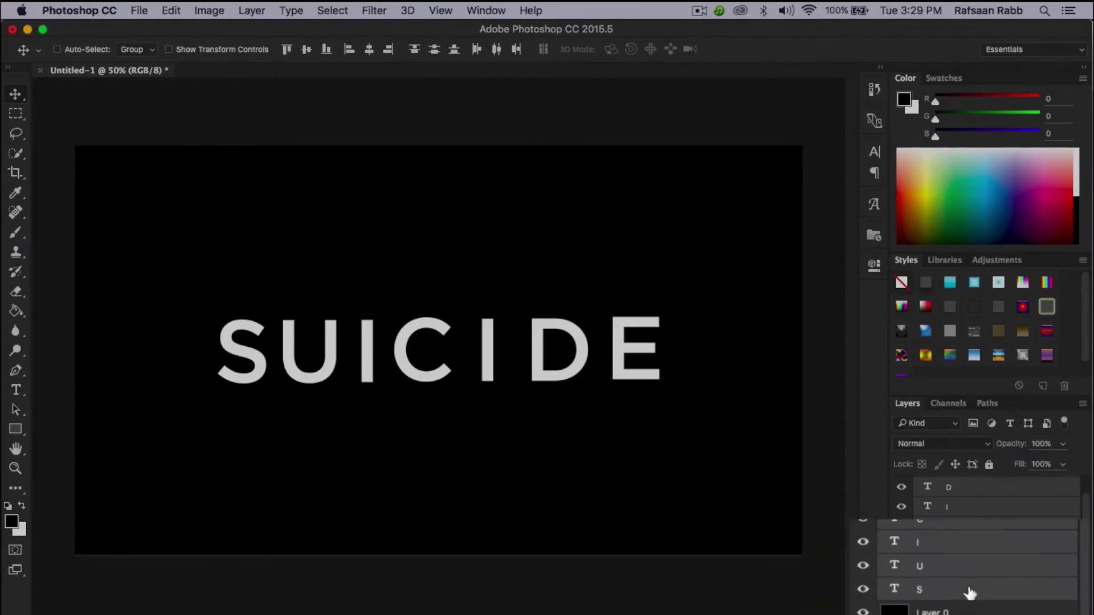
left_click(408, 11)
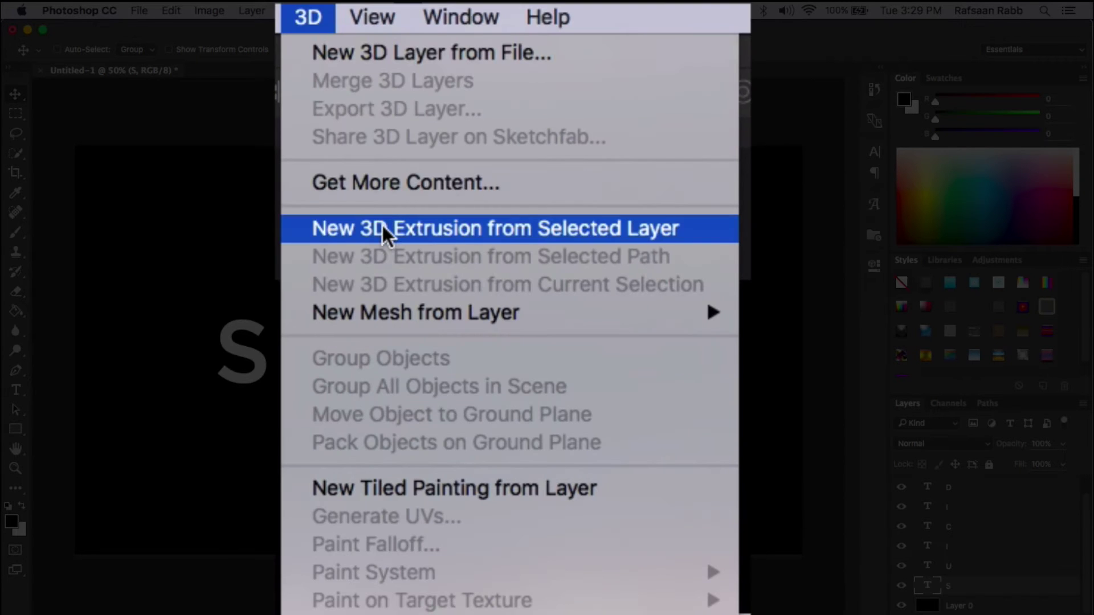
left_click(450, 119)
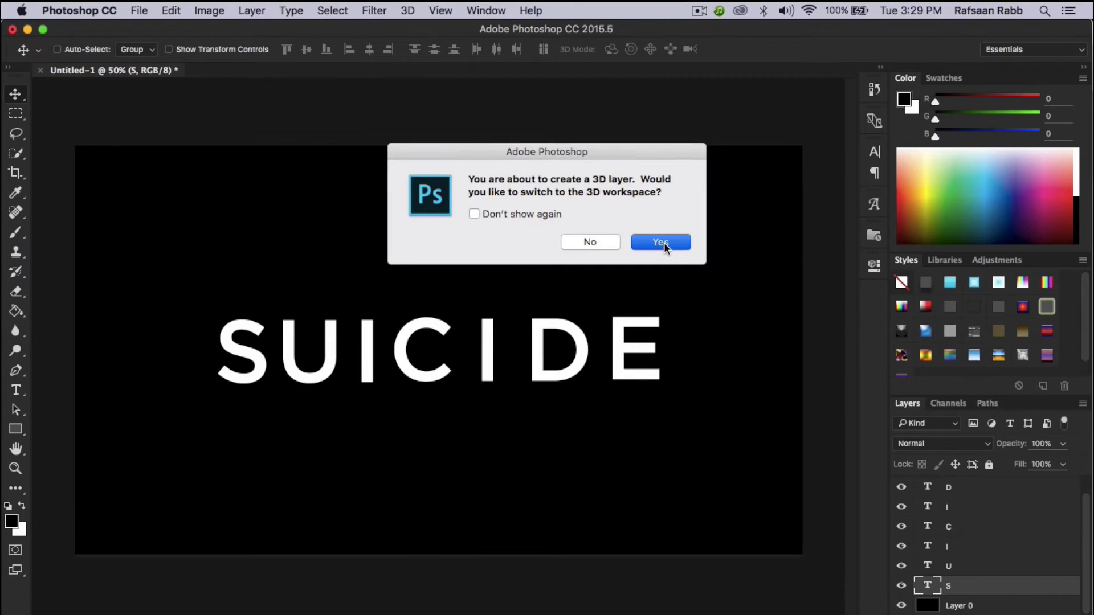
left_click(664, 242)
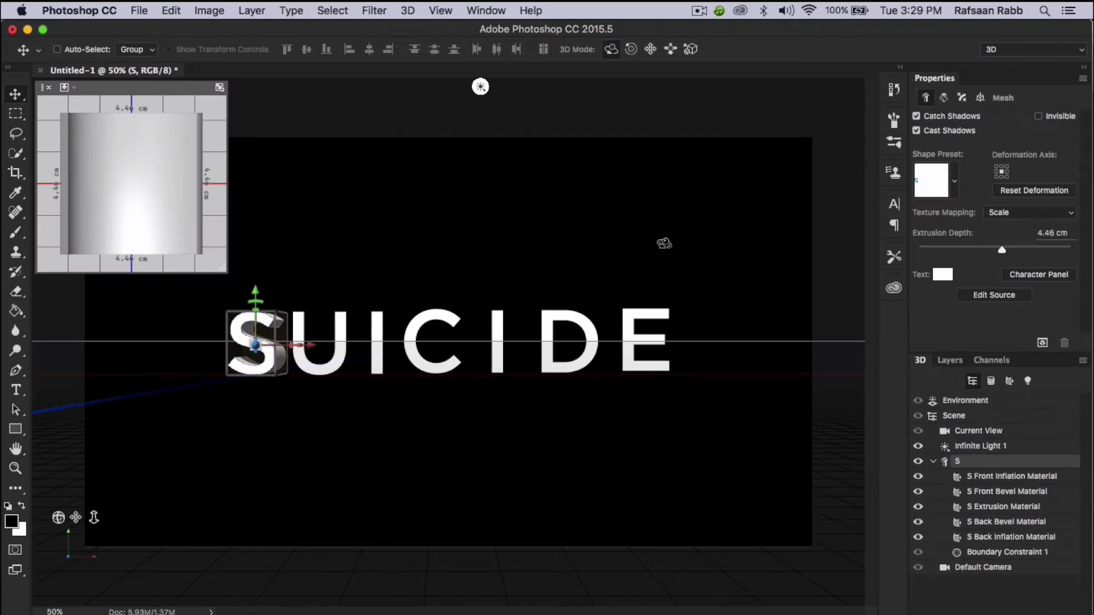
Step: Extrude the U, I and C letters into their own 3D layers
left_click(949, 360)
left_click(968, 522)
left_click(407, 10)
left_click(488, 114)
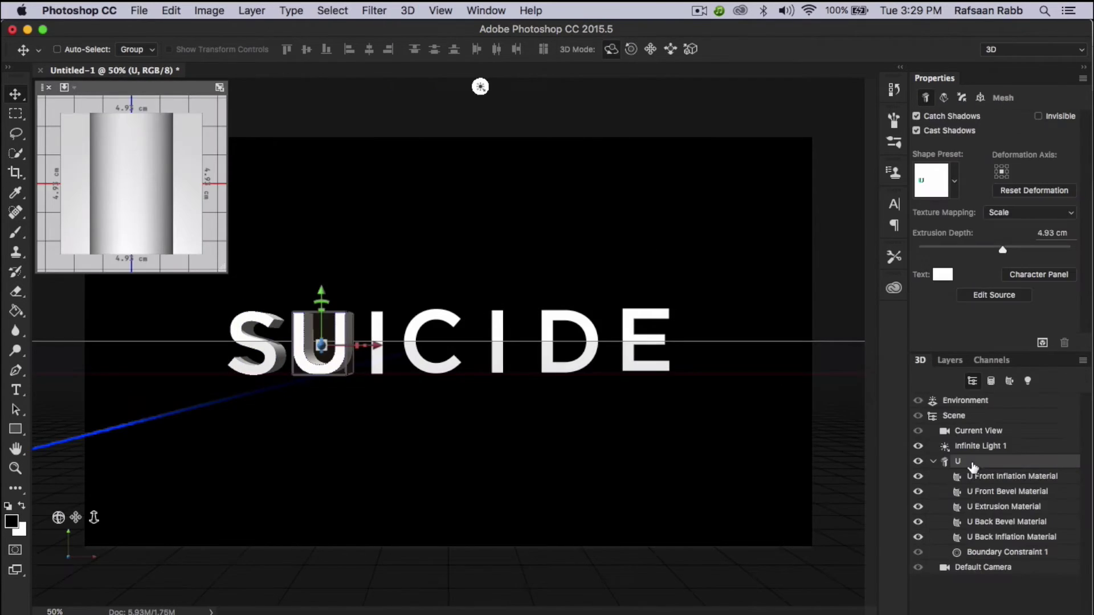
key("alt+]")
Step: Extrude the D and E letters into their own 3D layers
key("alt+]")
left_click(333, 10)
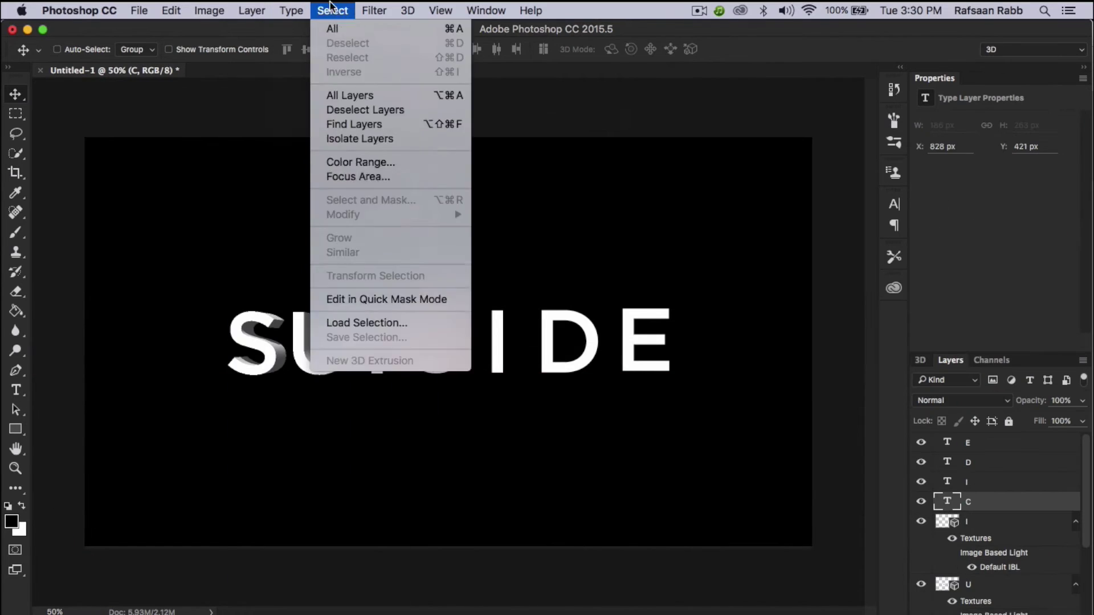
left_click(489, 114)
left_click(949, 360)
key("alt+]")
left_click(408, 10)
left_click(488, 114)
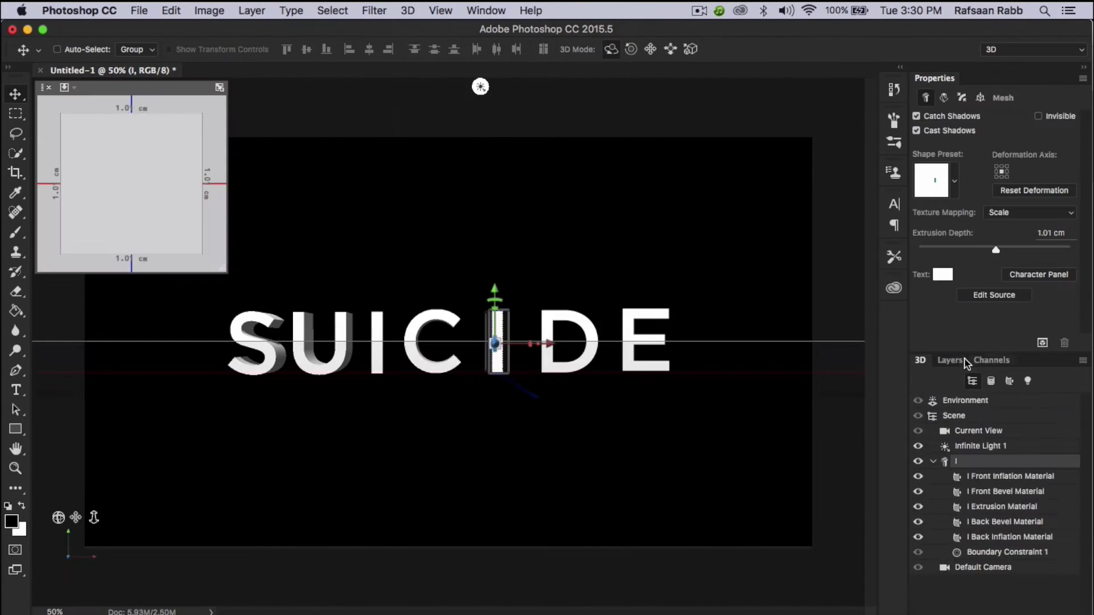
left_click(949, 360)
key("alt+]")
left_click(407, 11)
left_click(488, 114)
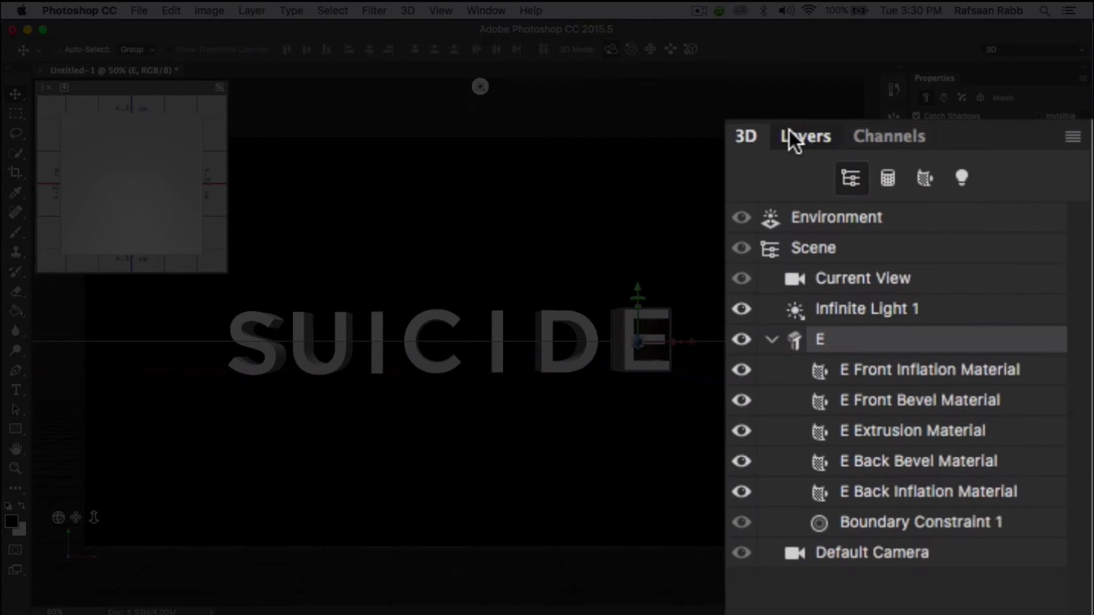
left_click(949, 360)
scroll(1006, 493, "down", 2)
scroll(917, 395, "down", 5)
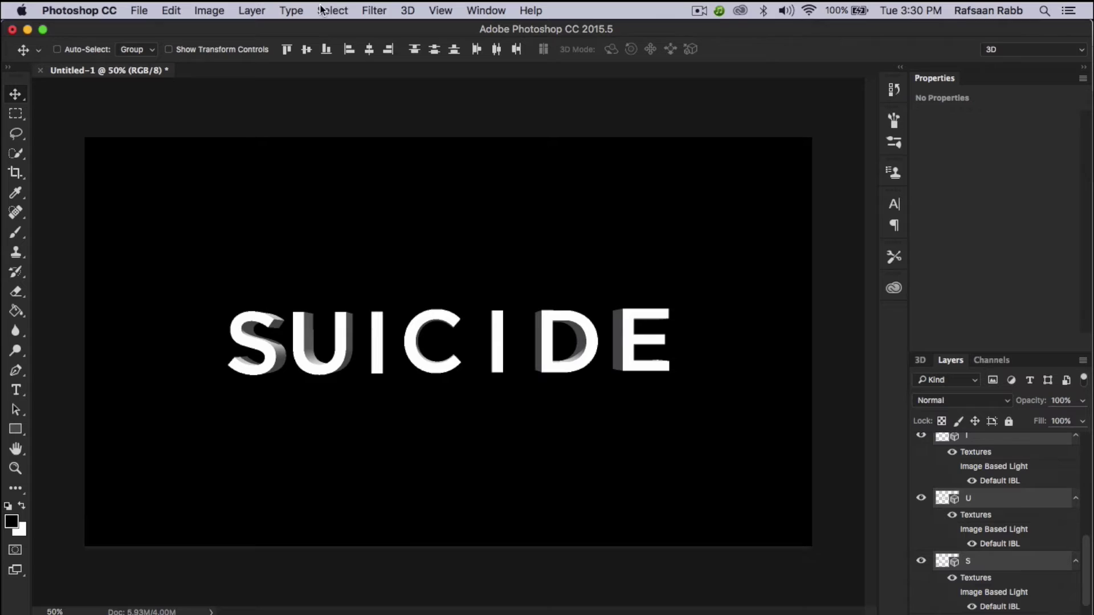
Step: Merge all the 3D letters into one scene and tilt the S letter
left_click(408, 10)
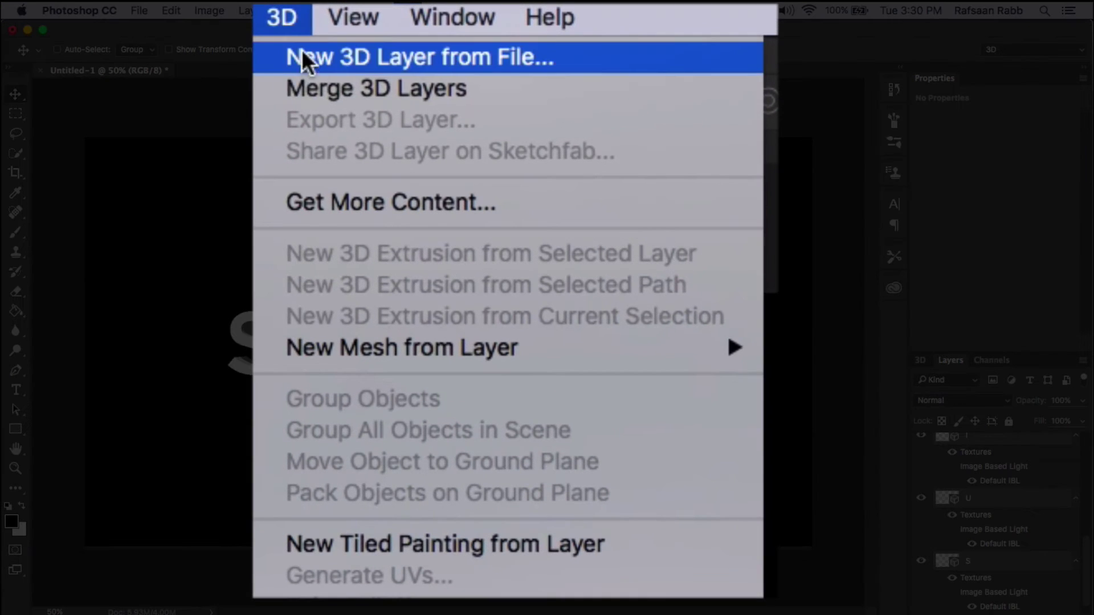
left_click(356, 89)
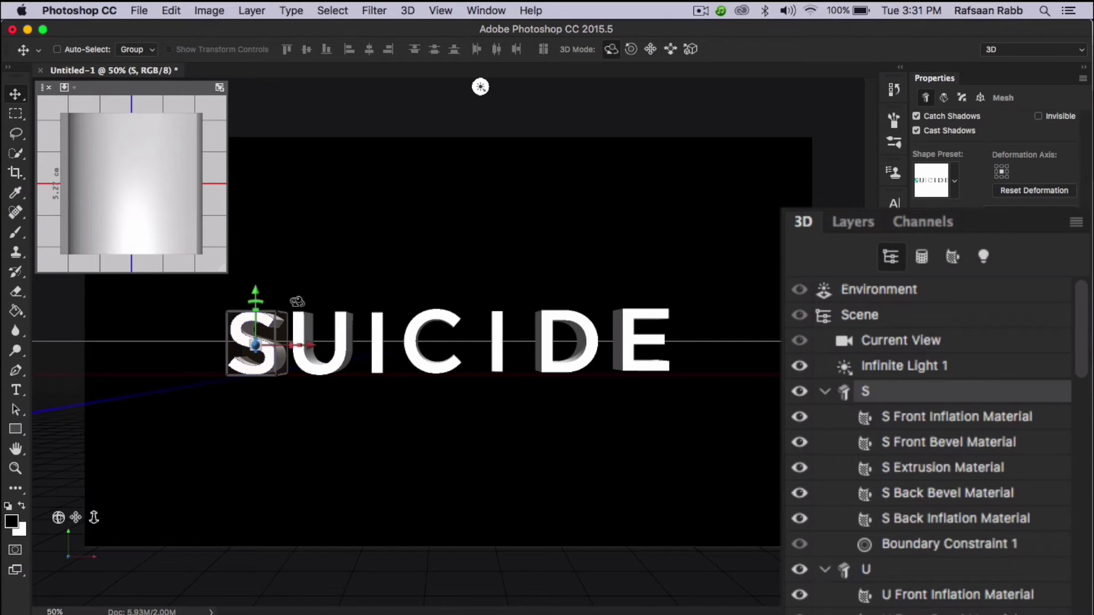
left_click_drag(292, 301, 393, 262)
Step: Select the U and I letter meshes, then tilt the C letter
left_click(331, 348)
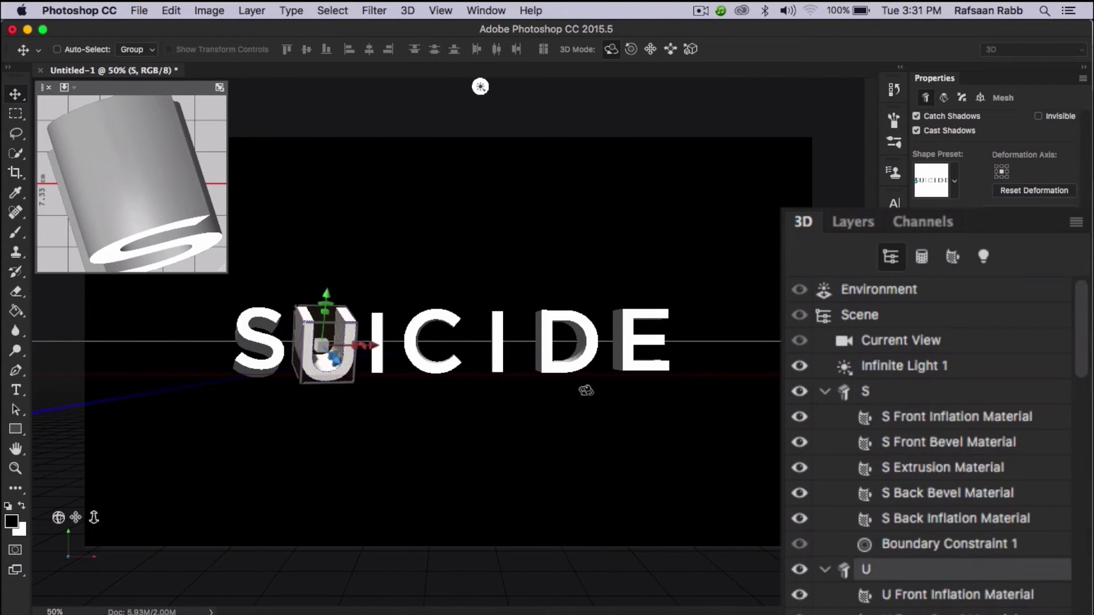
scroll(912, 455, "down", 5)
left_click(889, 488)
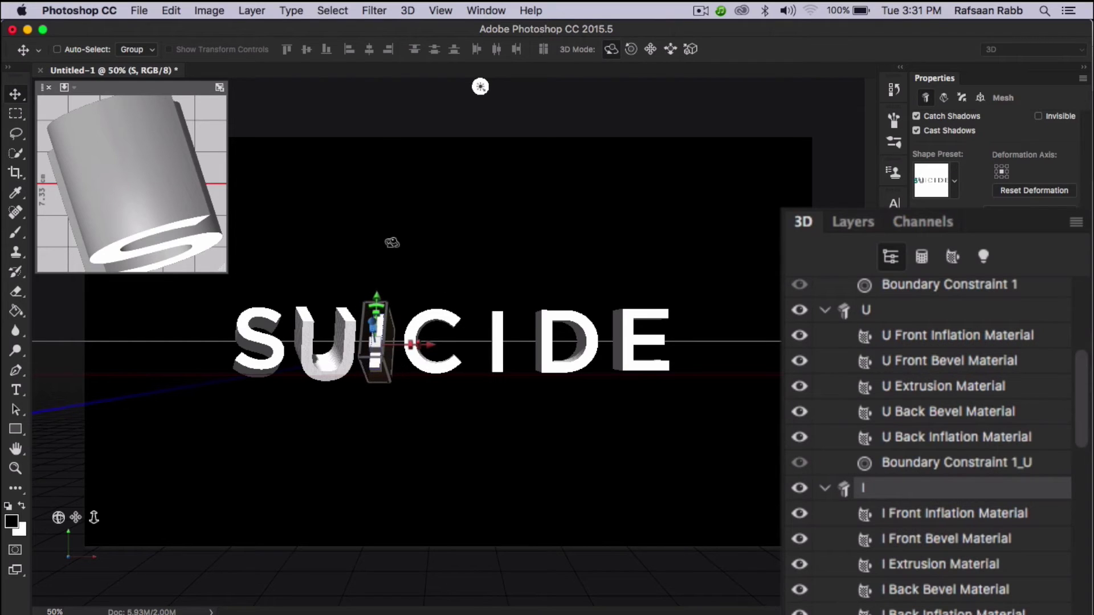
scroll(1038, 556, "down", 5)
left_click(458, 319)
left_click_drag(462, 317, 510, 344)
Step: Select the second I, D and E letter meshes to adjust the E's tilt
left_click(498, 342)
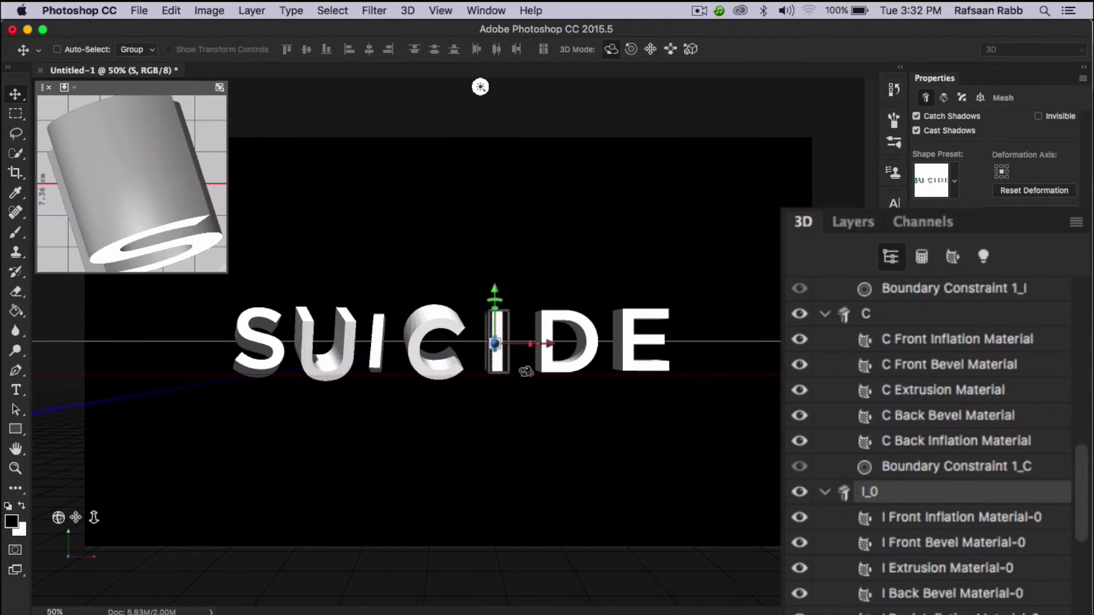
left_click(539, 317)
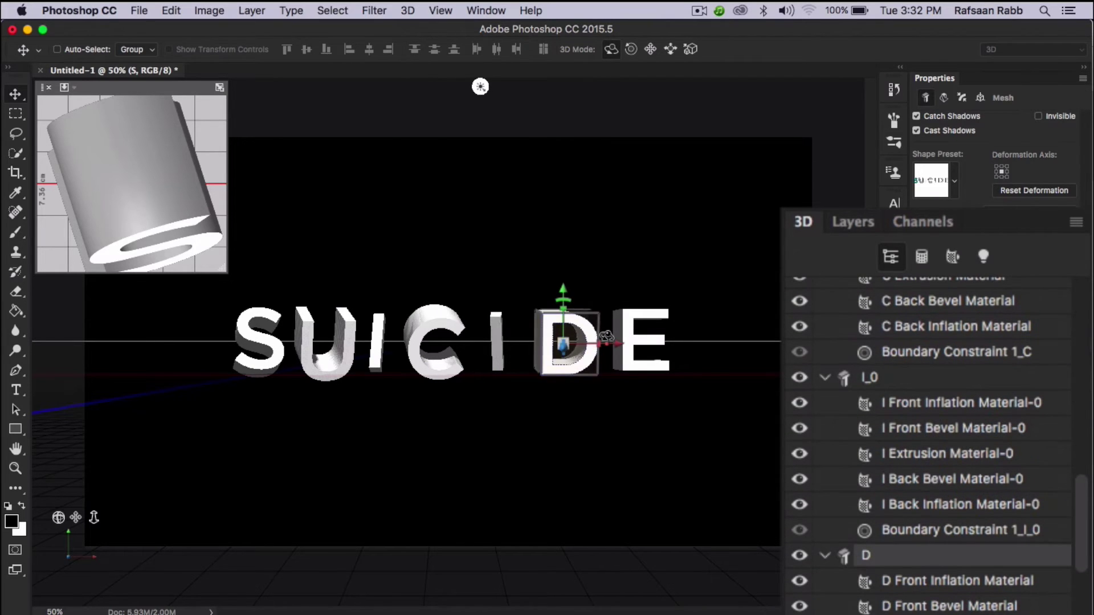
scroll(1010, 545, "down", 5)
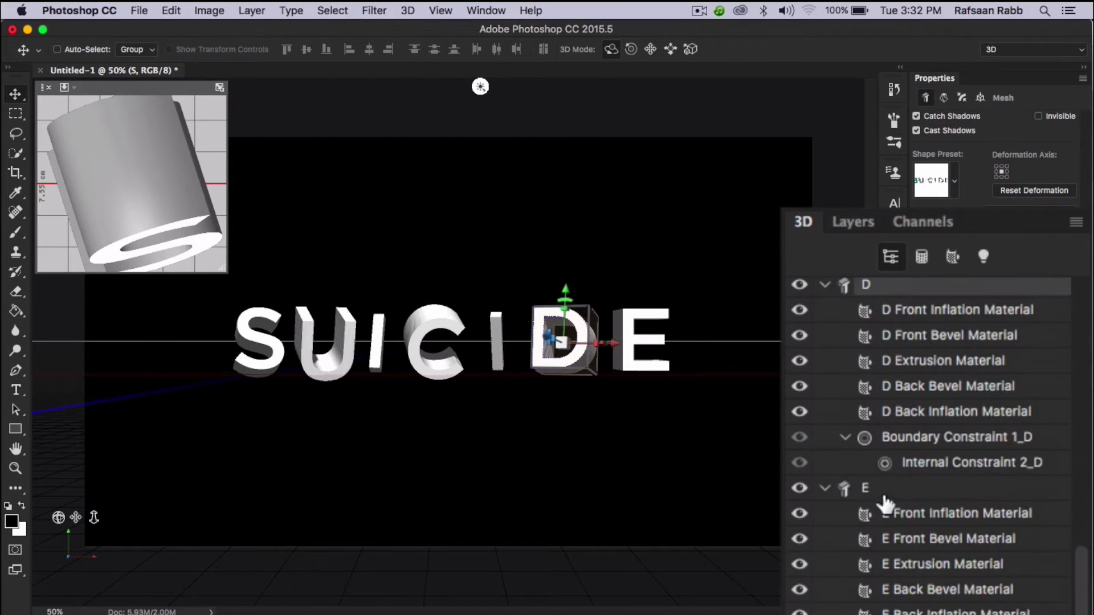
left_click(871, 488)
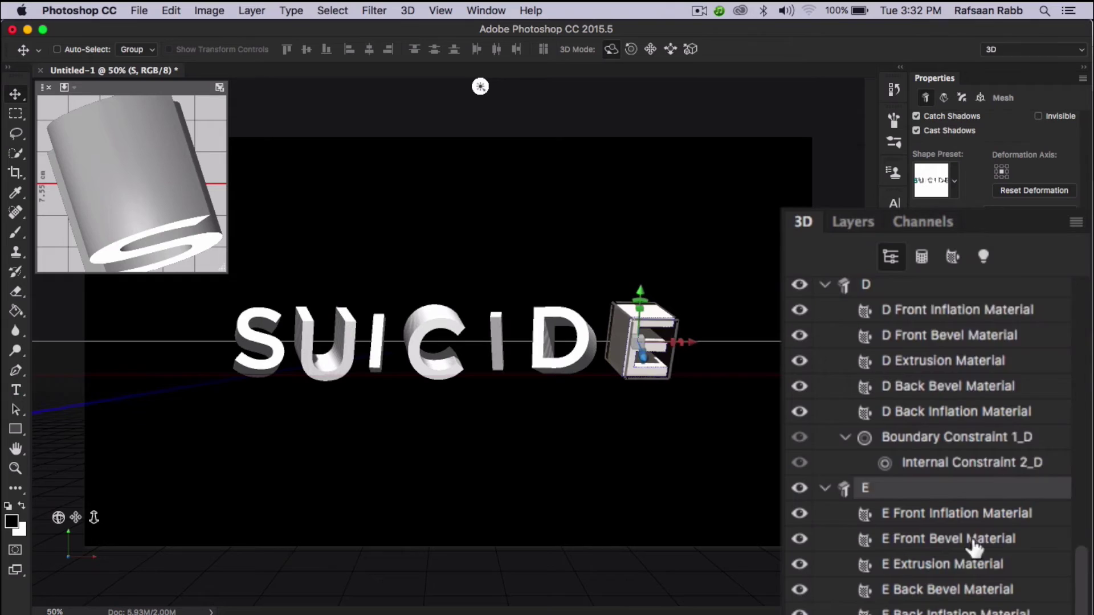
scroll(963, 512, "up", 15)
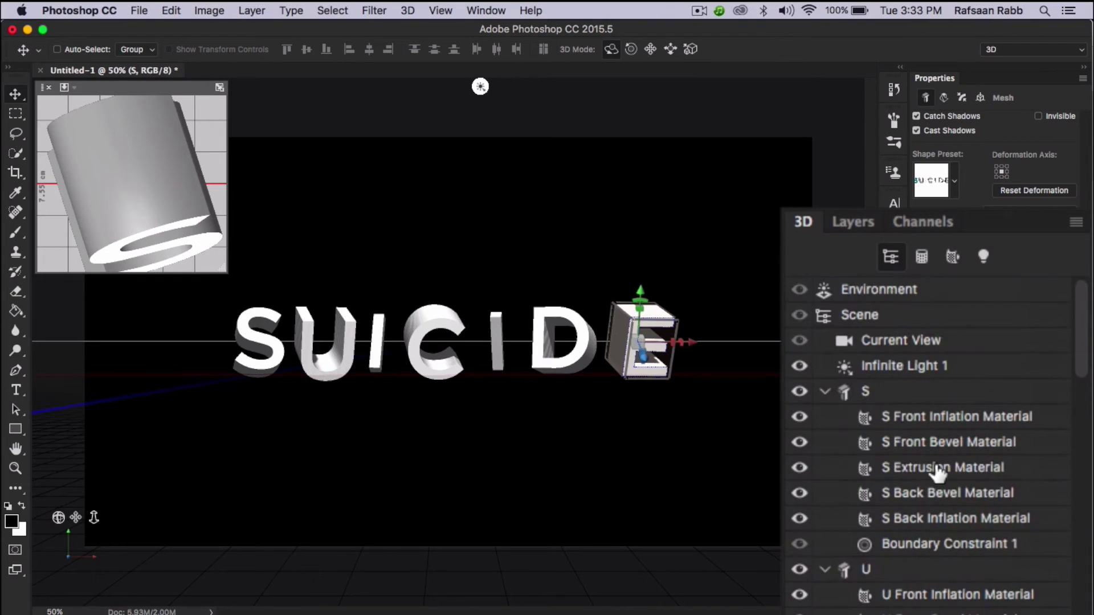
Step: Swing Infinite Light 1 so the letters' extruded sides fall into shade
left_click(902, 371)
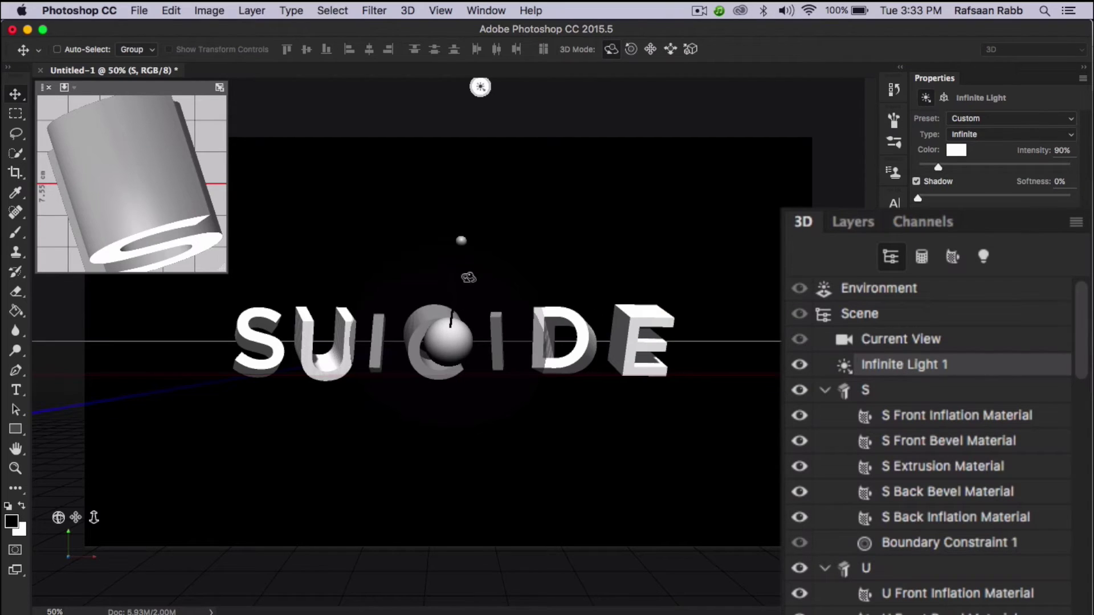
mouse_move(464, 239)
left_mouse_down()
mouse_move(478, 311)
mouse_move(501, 268)
mouse_move(563, 367)
mouse_move(549, 349)
mouse_move(532, 356)
mouse_move(560, 362)
left_mouse_up()
left_click_drag(873, 335, 1004, 478)
Step: Select all the letters' material entries and apply the Metal Steel preset
scroll(969, 433, "down", 3)
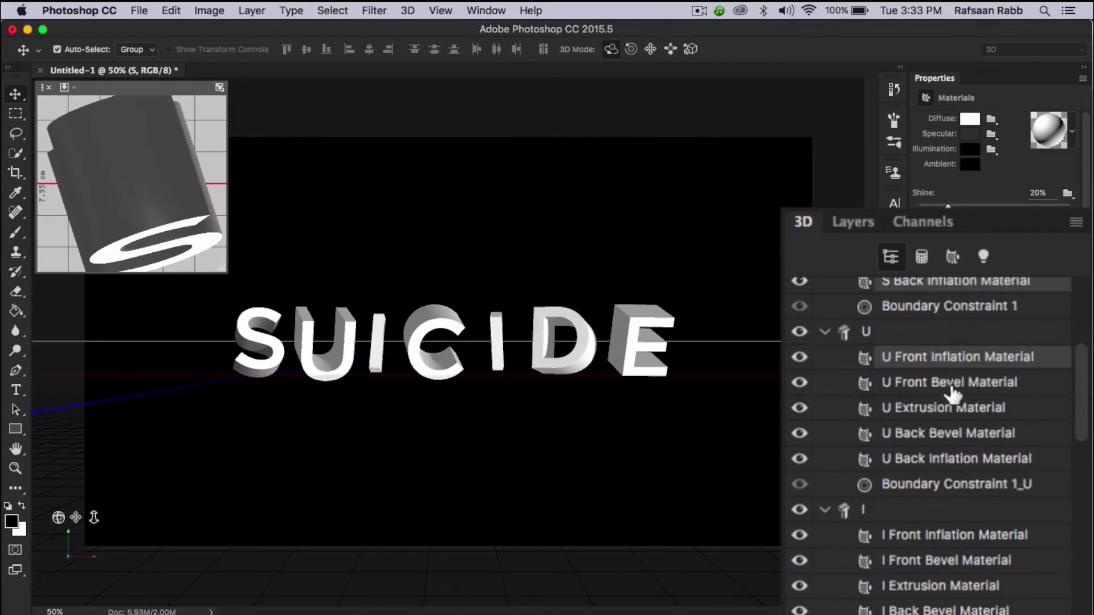
scroll(1052, 444, "down", 10)
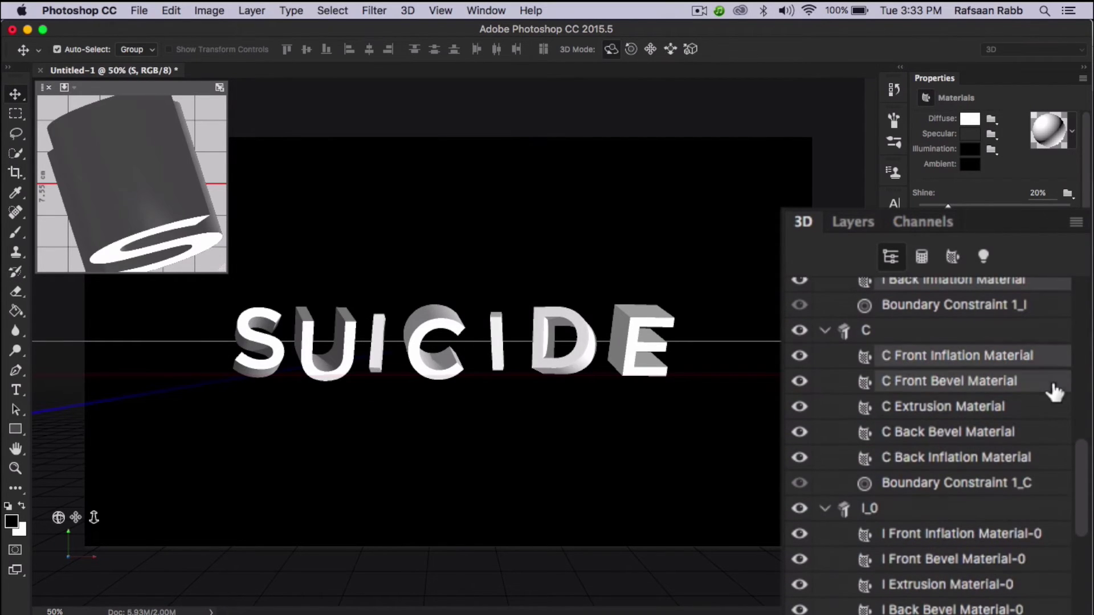
scroll(1044, 456, "down", 5)
scroll(1037, 424, "down", 5)
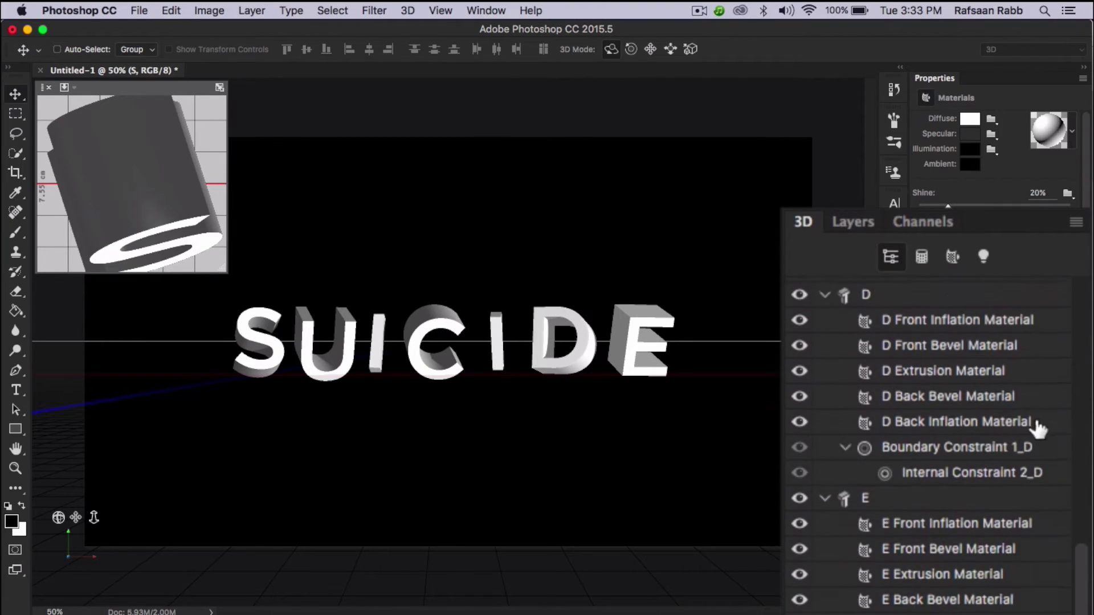
left_click_drag(1035, 427, 1053, 608)
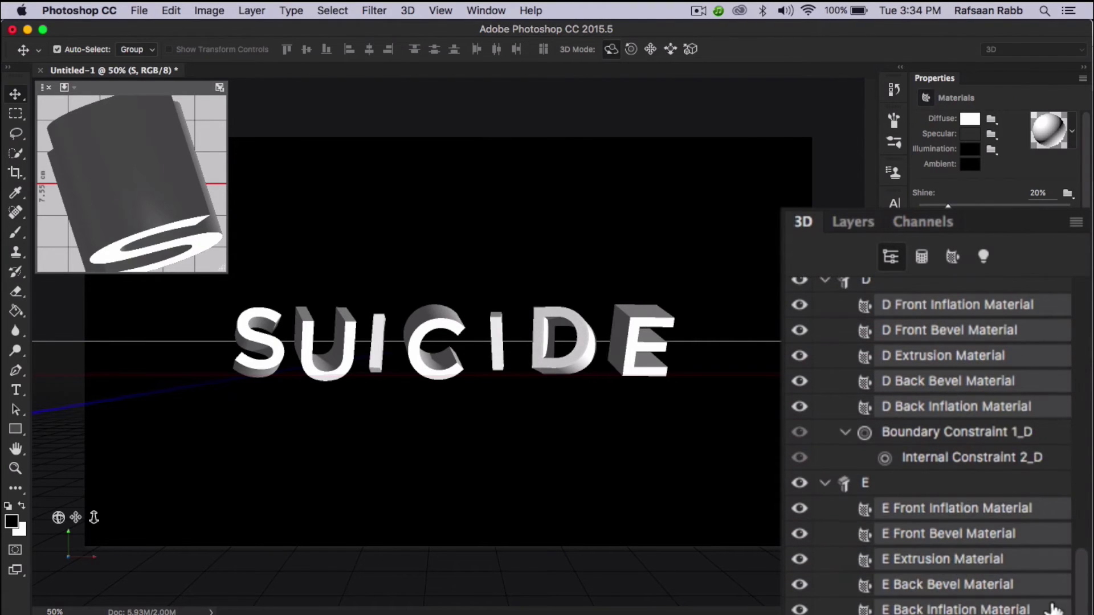
left_click(1072, 130)
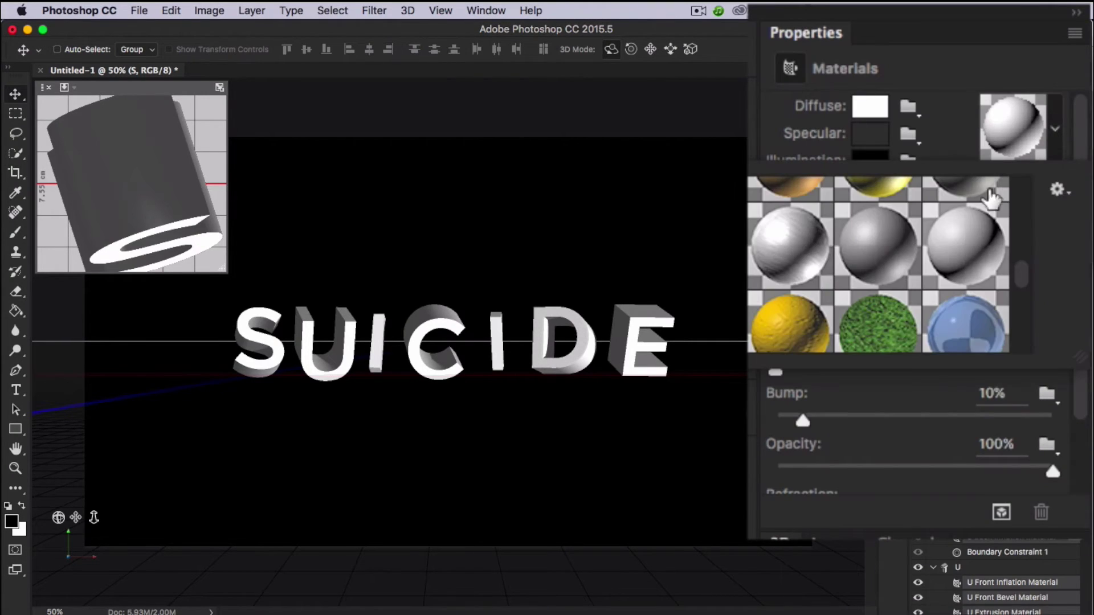
scroll(952, 262, "up", 10)
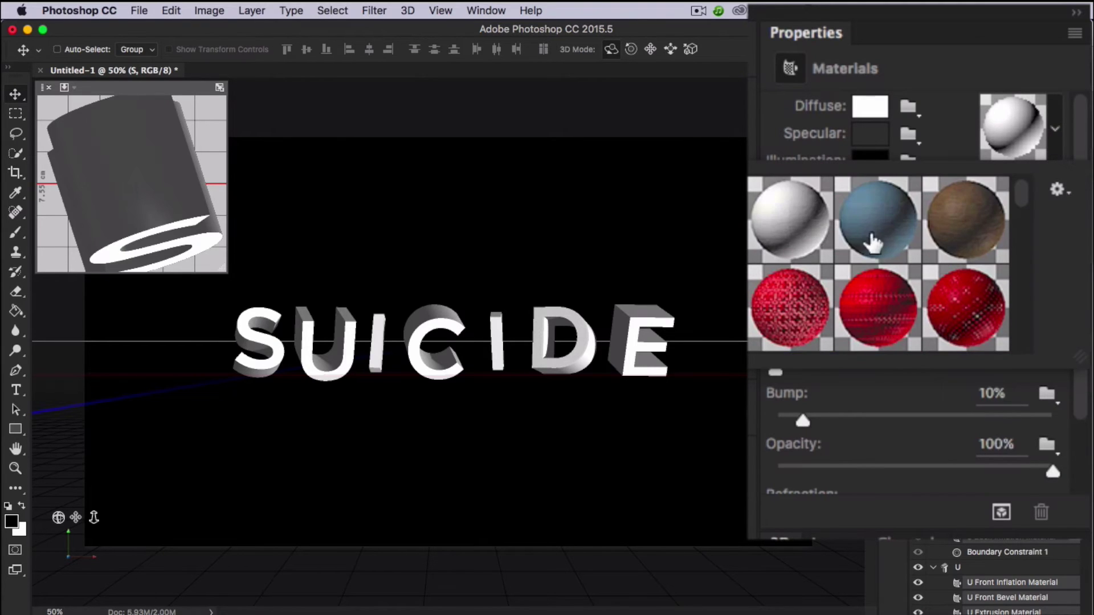
scroll(872, 242, "down", 5)
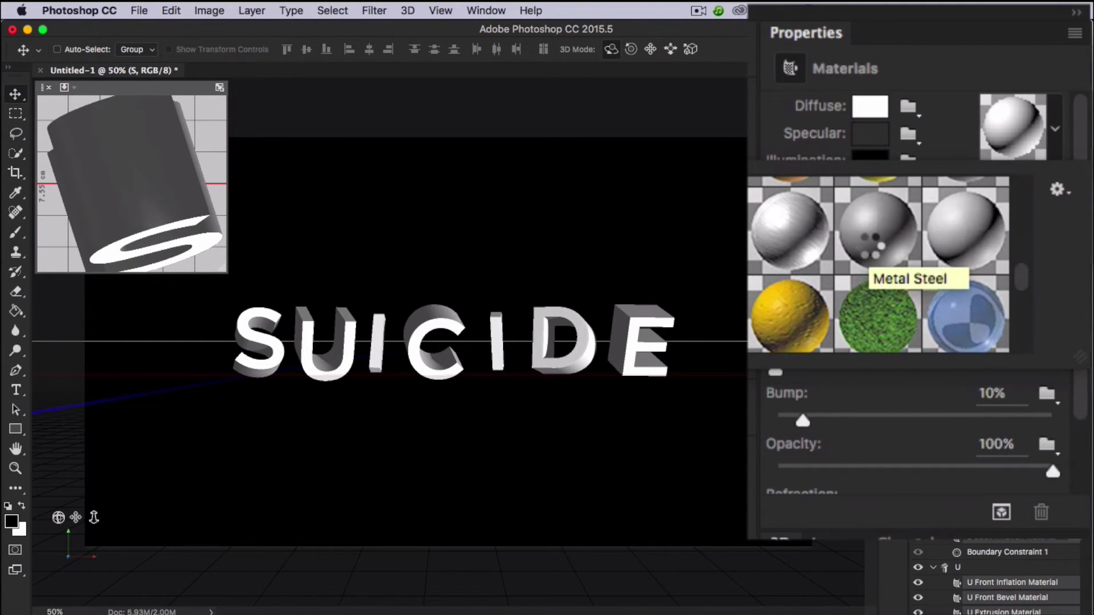
left_click(871, 254)
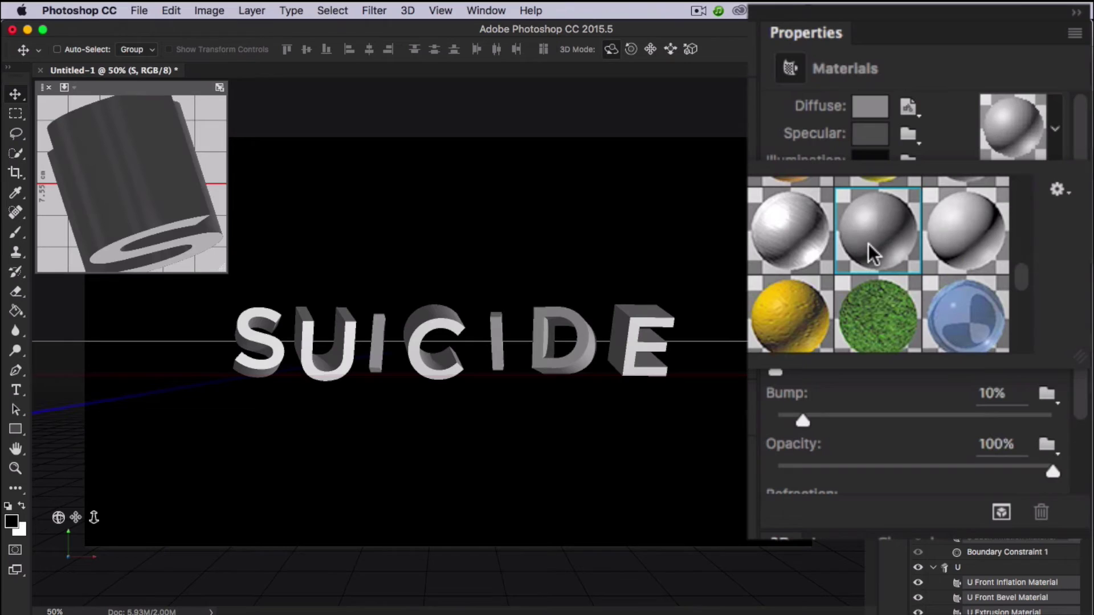
Step: Unlock the cracked-concrete photo's Background layer into an editable layer
left_click(937, 77)
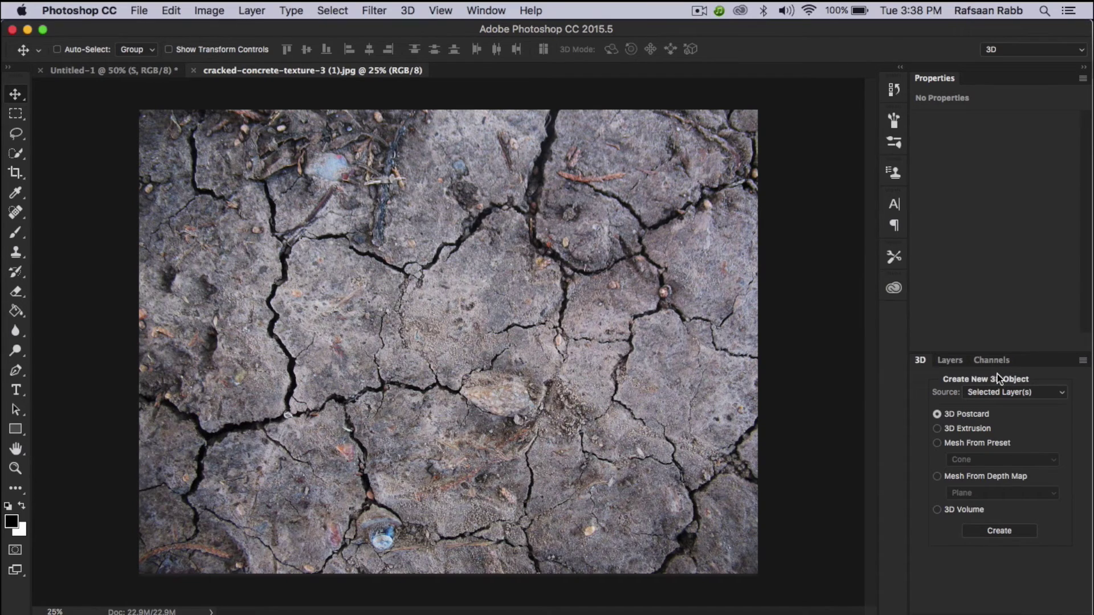
left_click(951, 362)
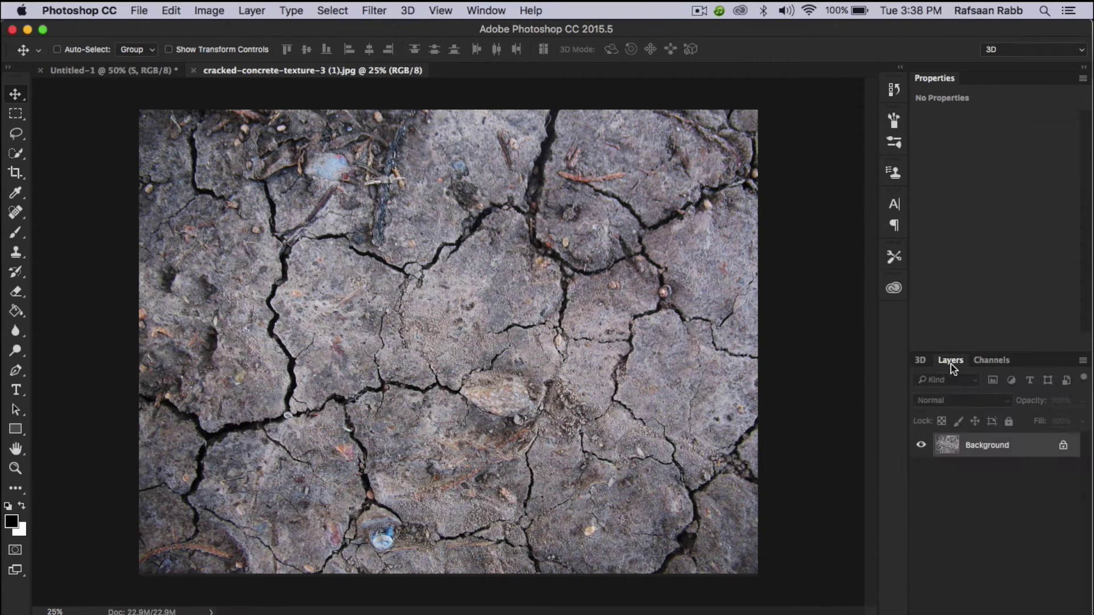
left_click(1063, 446)
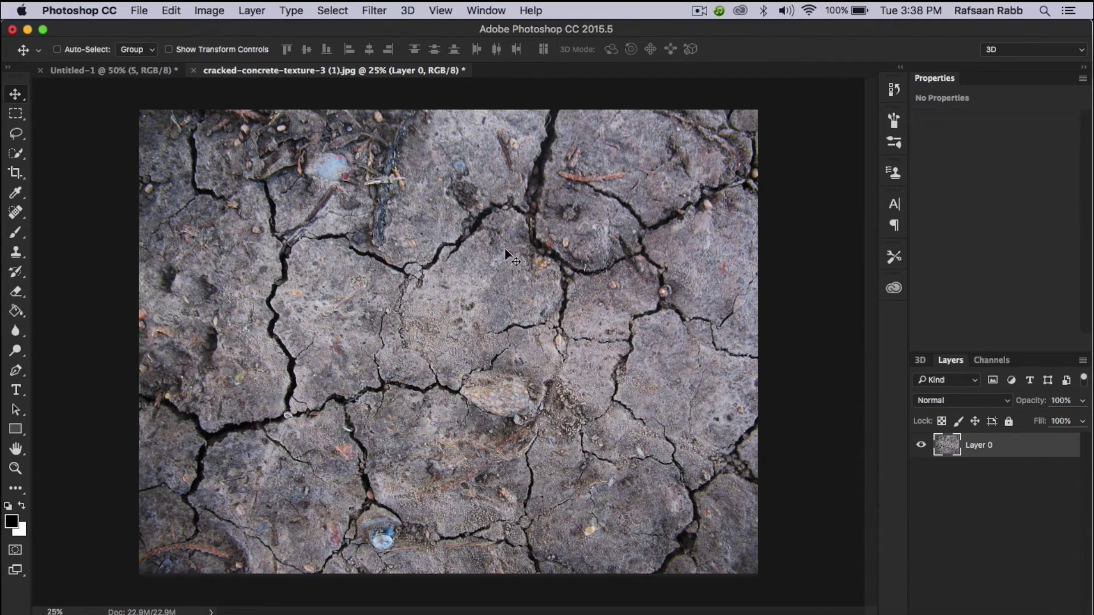
Step: Desaturate the concrete photo to greyscale and save it for web as JPEG High
left_click(210, 13)
mouse_move(210, 58)
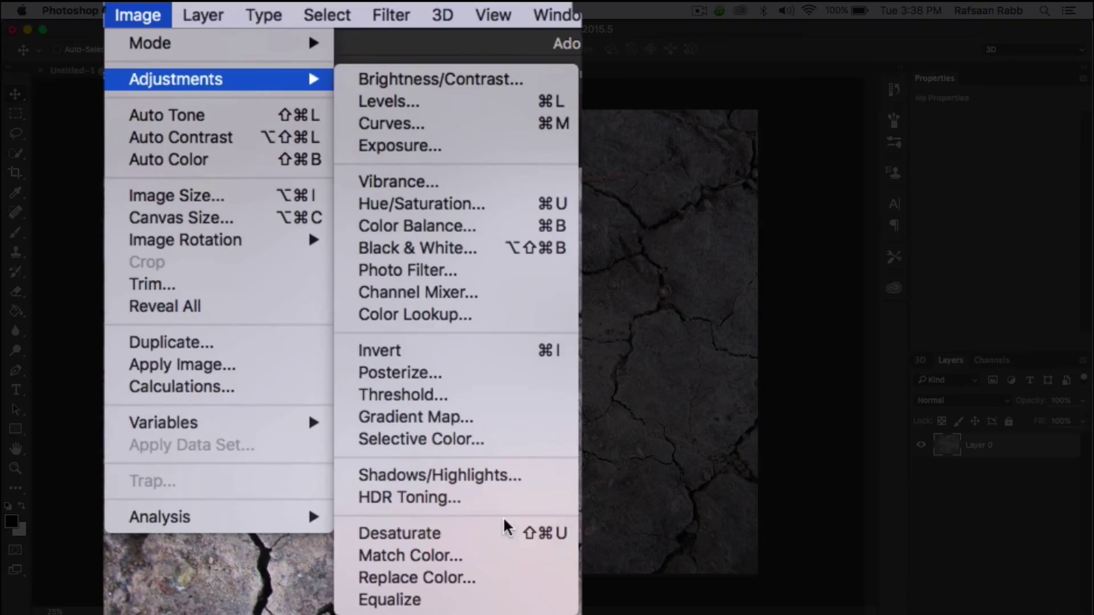
left_click(378, 532)
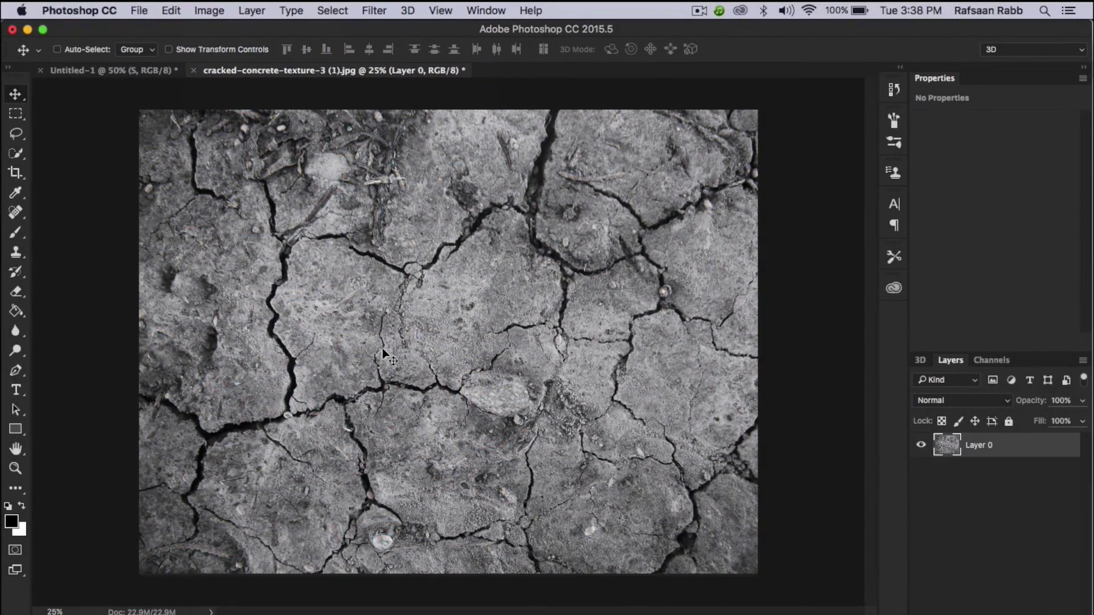
left_click(139, 11)
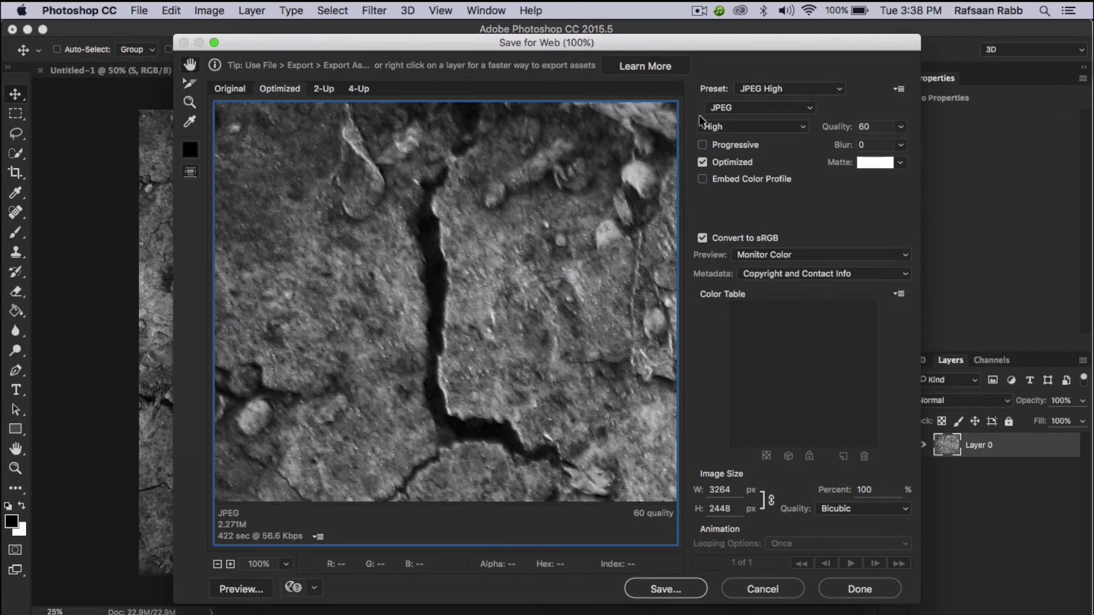
left_click(677, 595)
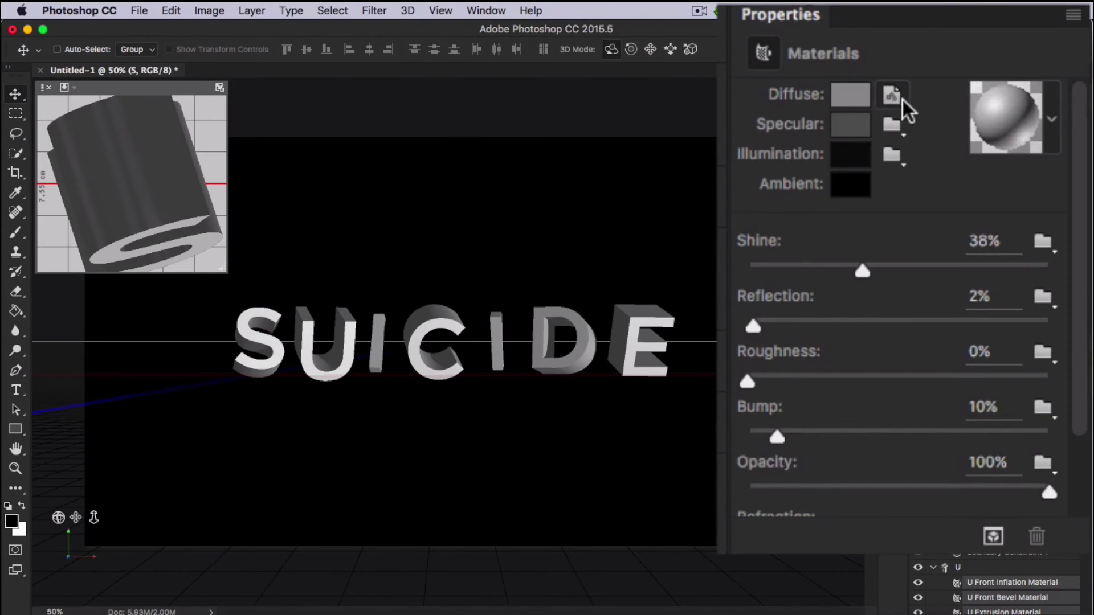
Step: Replace the letters' Diffuse texture with cracked-concrete-texture-3-(1).jpg
left_click(898, 98)
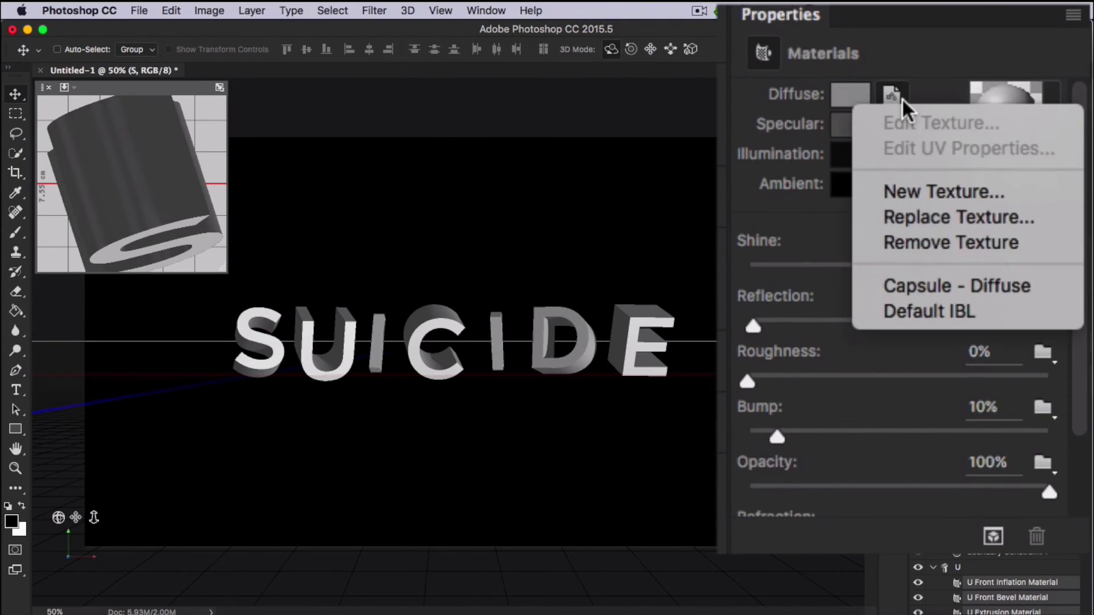
left_click(966, 221)
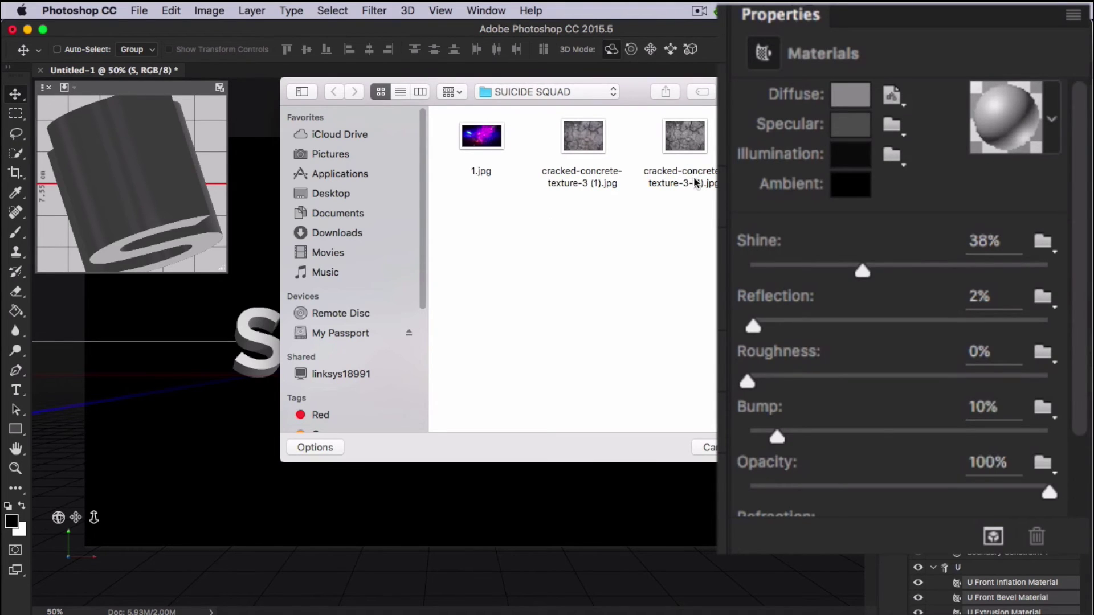
left_click(678, 184)
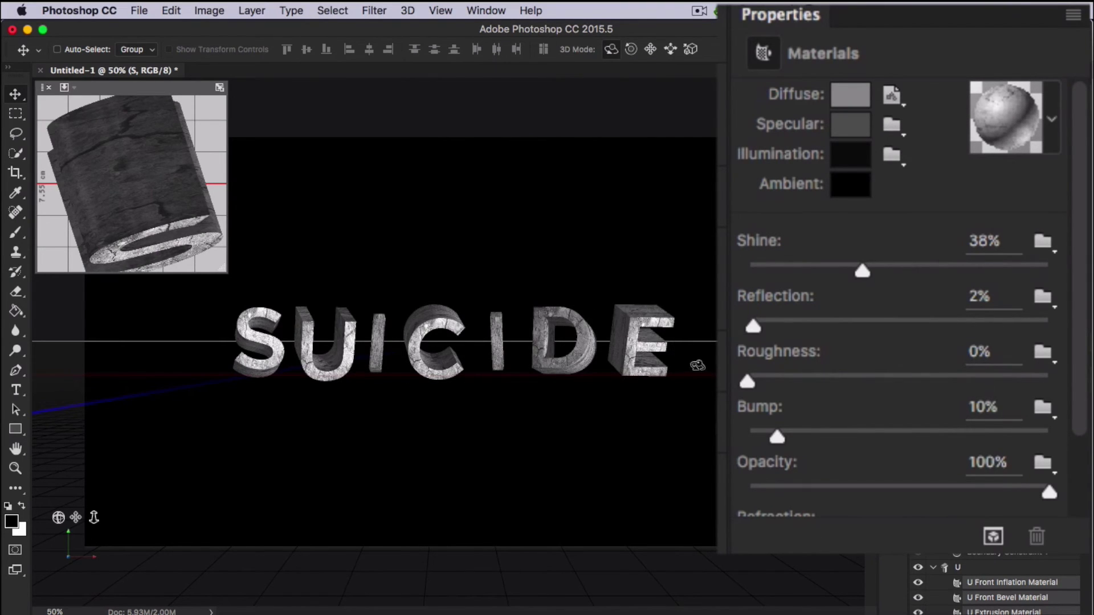
Step: Marquee the SUICIDE text, render it from the 3D menu, and start opening another image
key("m")
left_click_drag(227, 296, 679, 388)
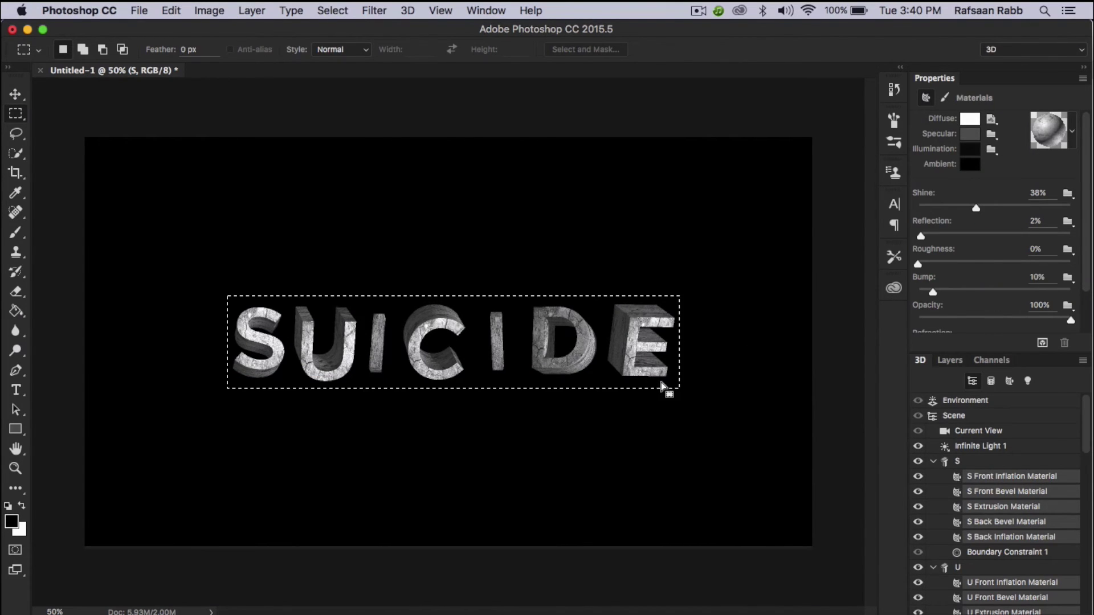
left_click(407, 10)
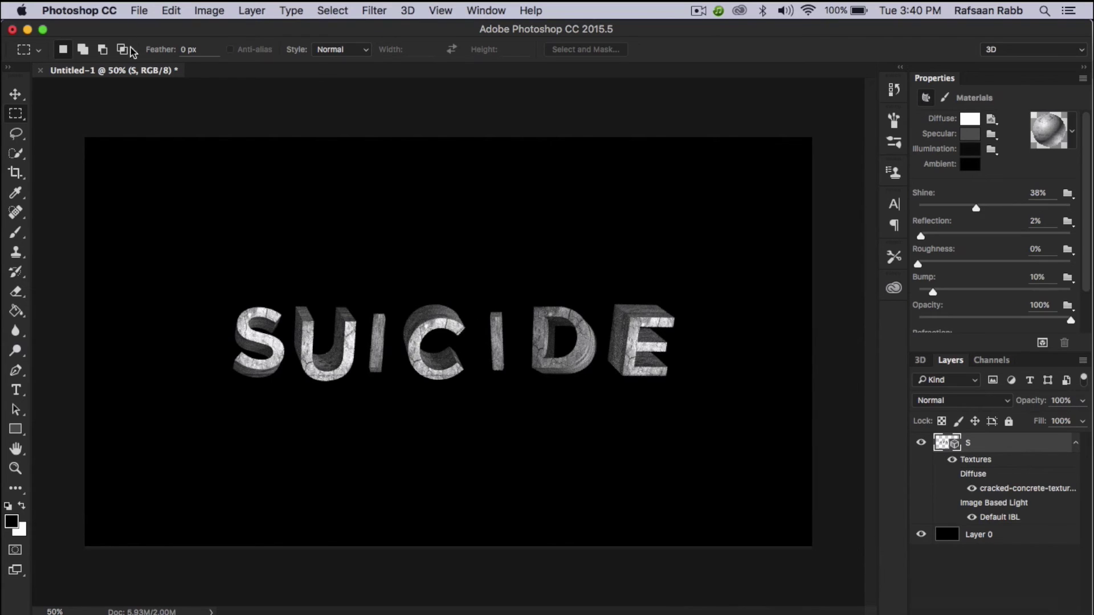
left_click(136, 9)
left_click(154, 43)
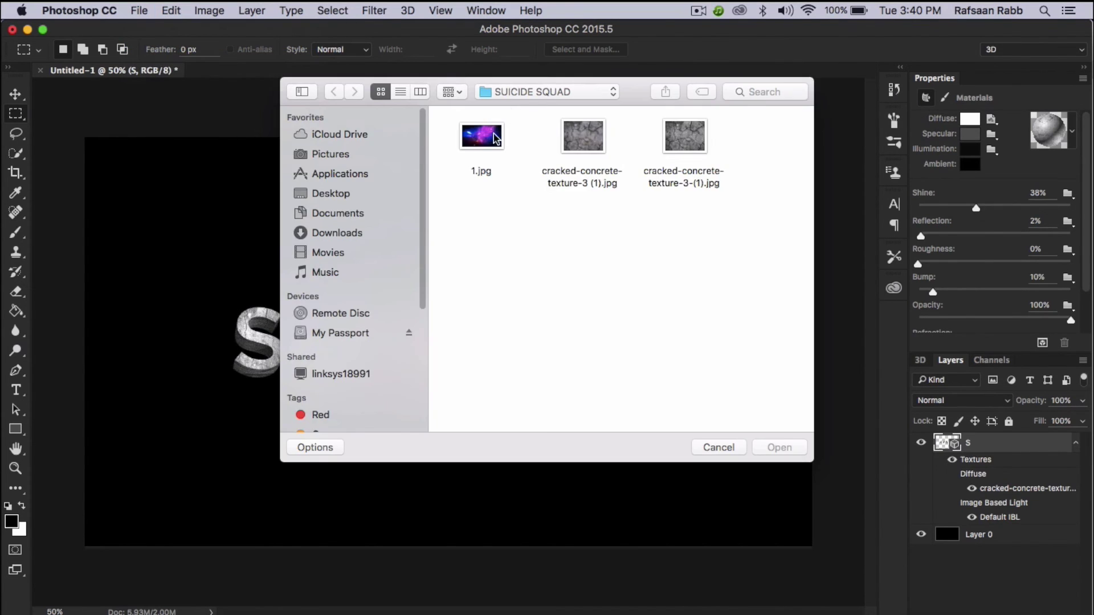
Step: Open 1.jpg, copy it into the SUICIDE document as Layer 1, and scale it to about 157%
double_click(493, 137)
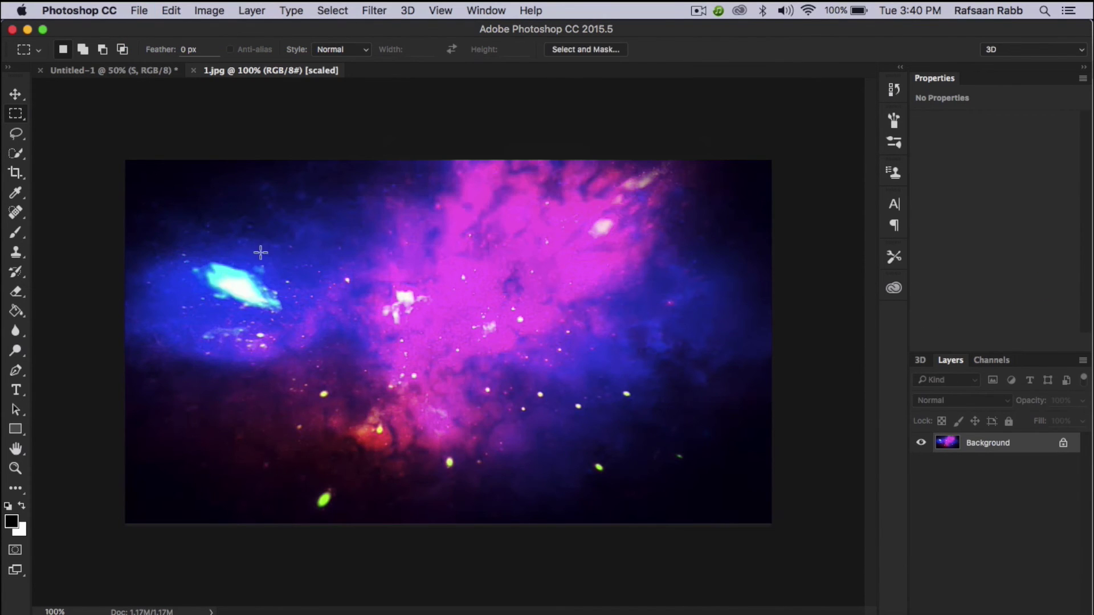
left_click(15, 94)
left_click_drag(1010, 452, 489, 376)
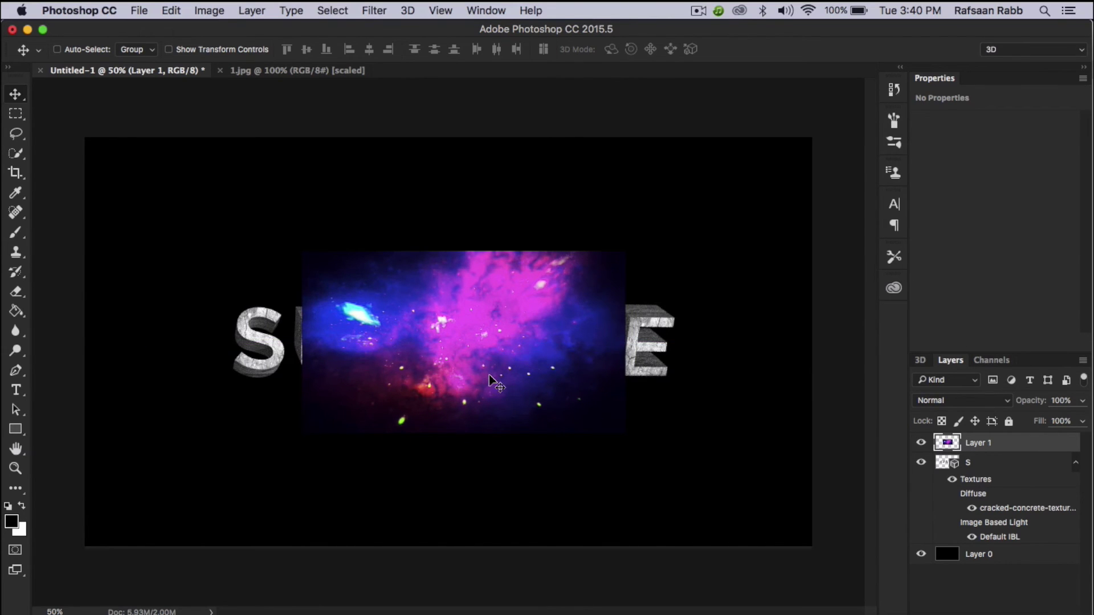
key("ctrl+t")
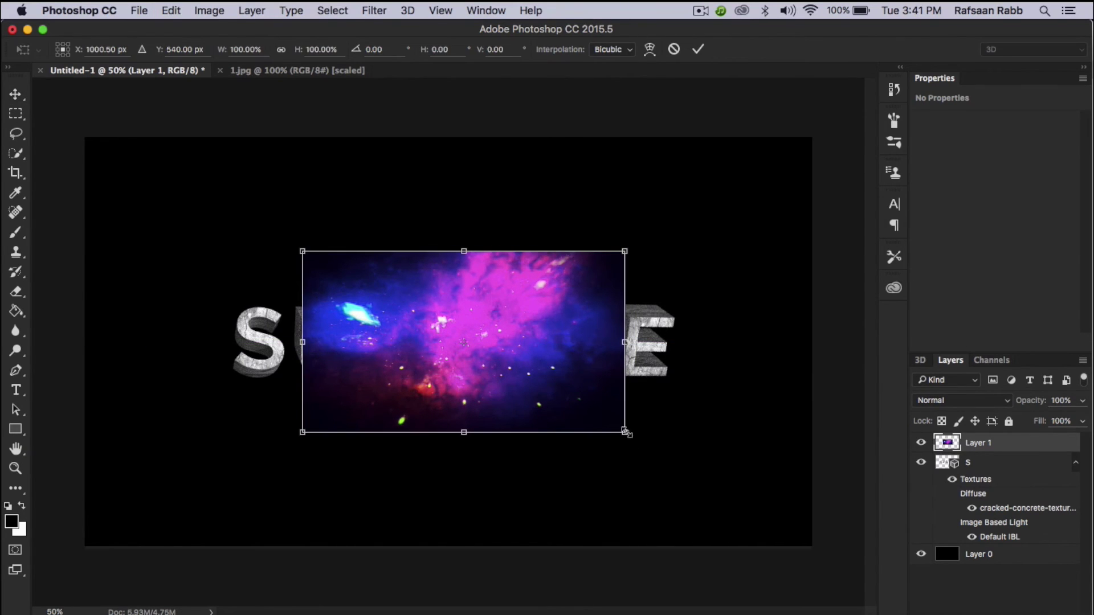
left_click_drag(626, 433, 719, 485)
left_click(703, 52)
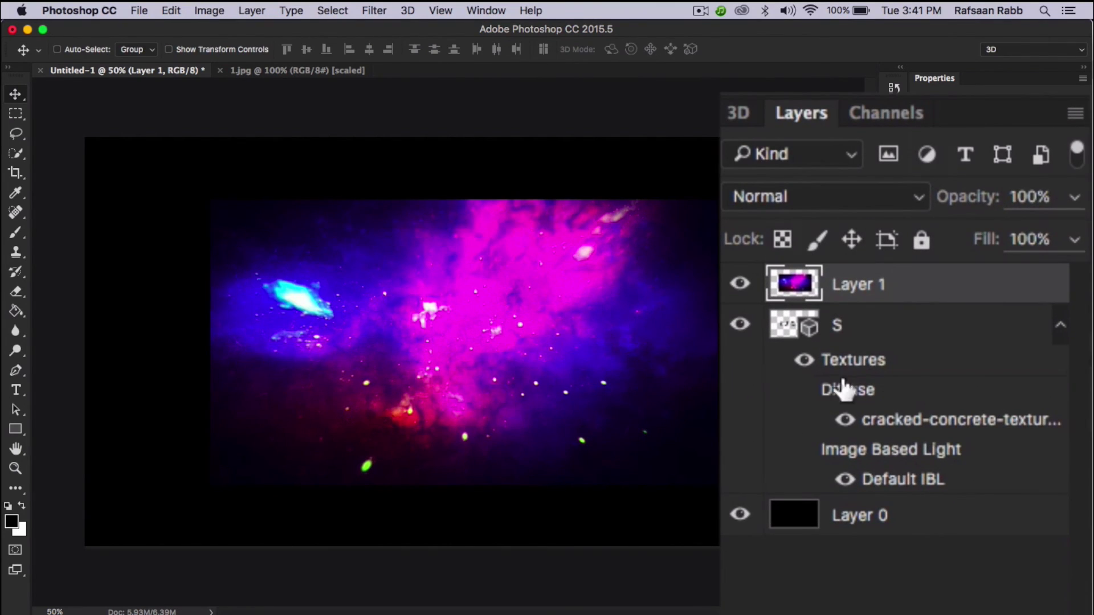
Step: Set Layer 1's blend mode to Overlay so the galaxy colours tint only the SUICIDE letters
left_click(823, 196)
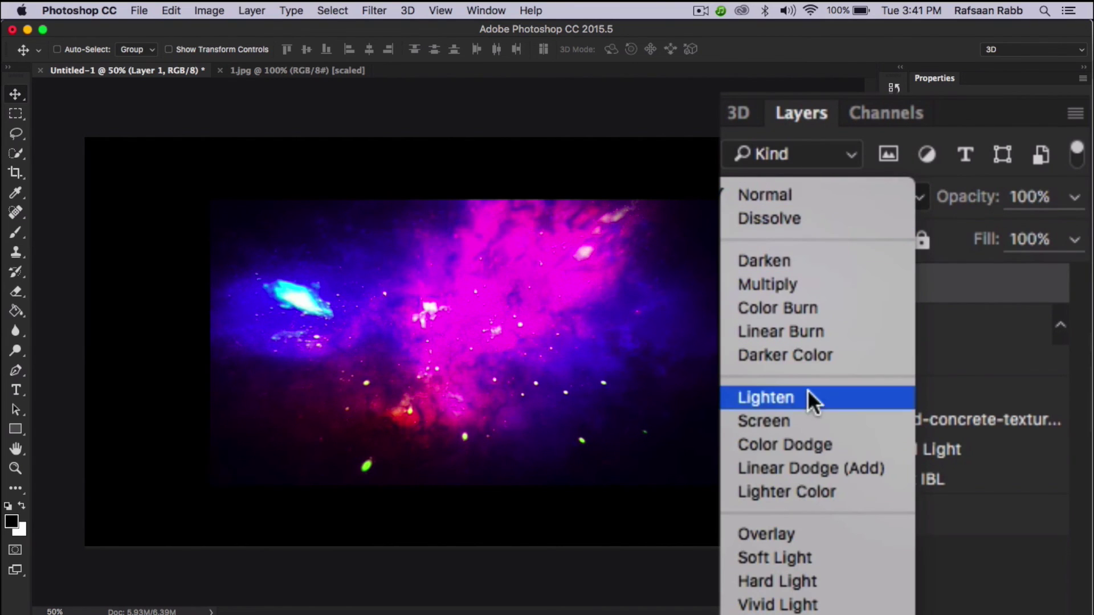
left_click(805, 534)
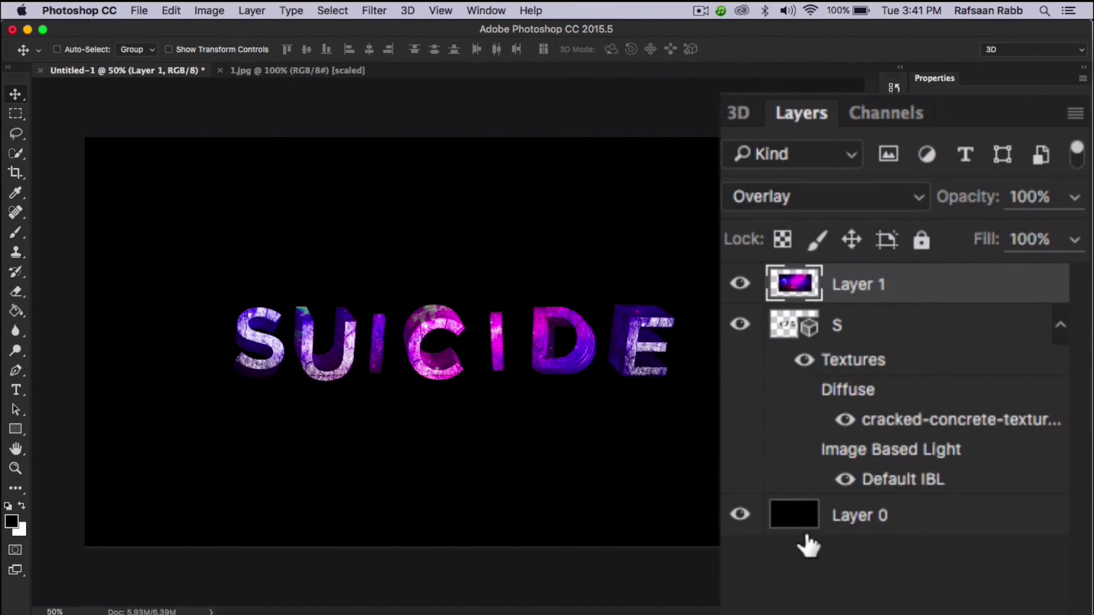